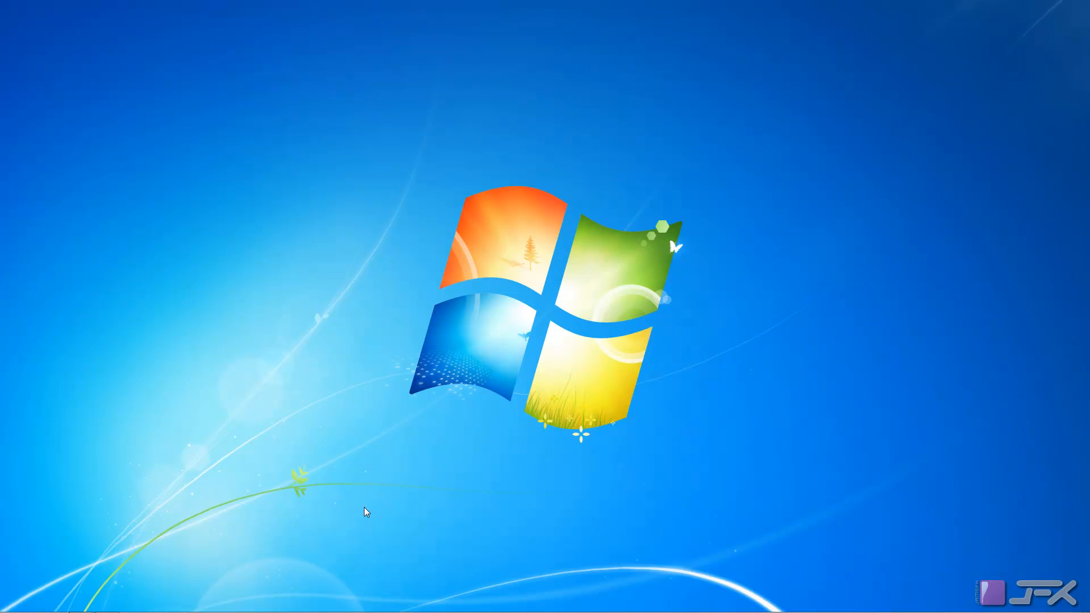
Switch to VLC and play The Power 1920 x 1080 HD.mp4, pausing at about six seconds to examine the title text effect
{"action": "mouse_move", "coordinate": [363, 612]}
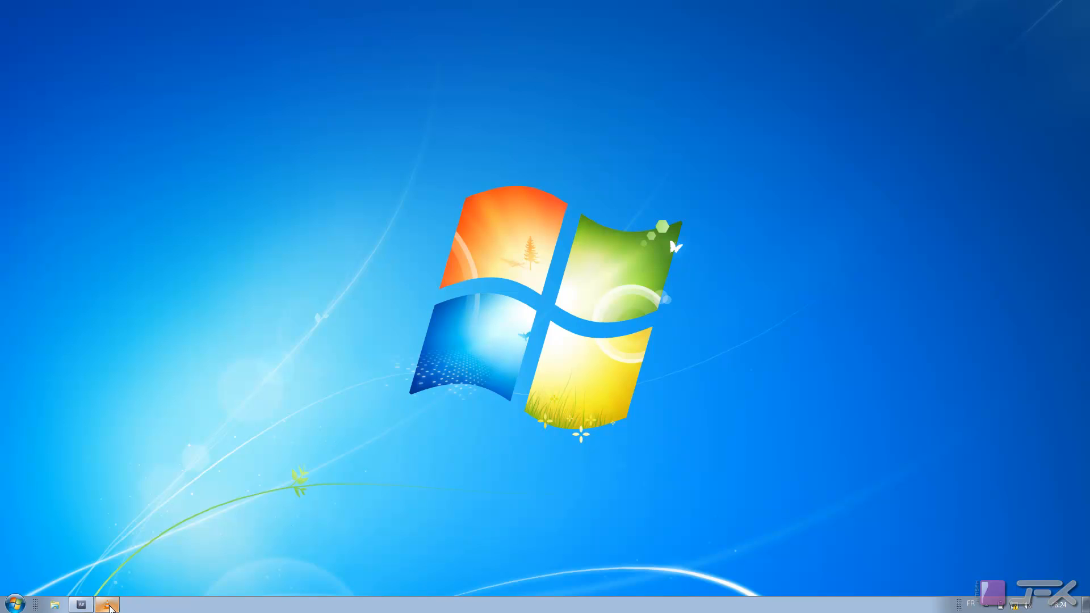
{"action": "mouse_move", "coordinate": [109, 607]}
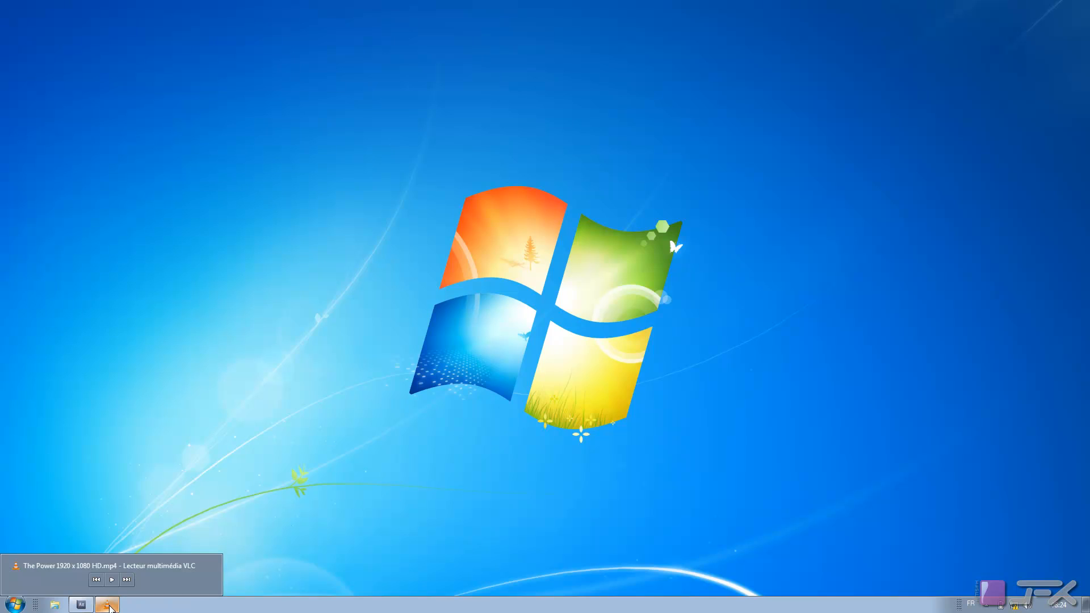
{"action": "left_click", "coordinate": [108, 606]}
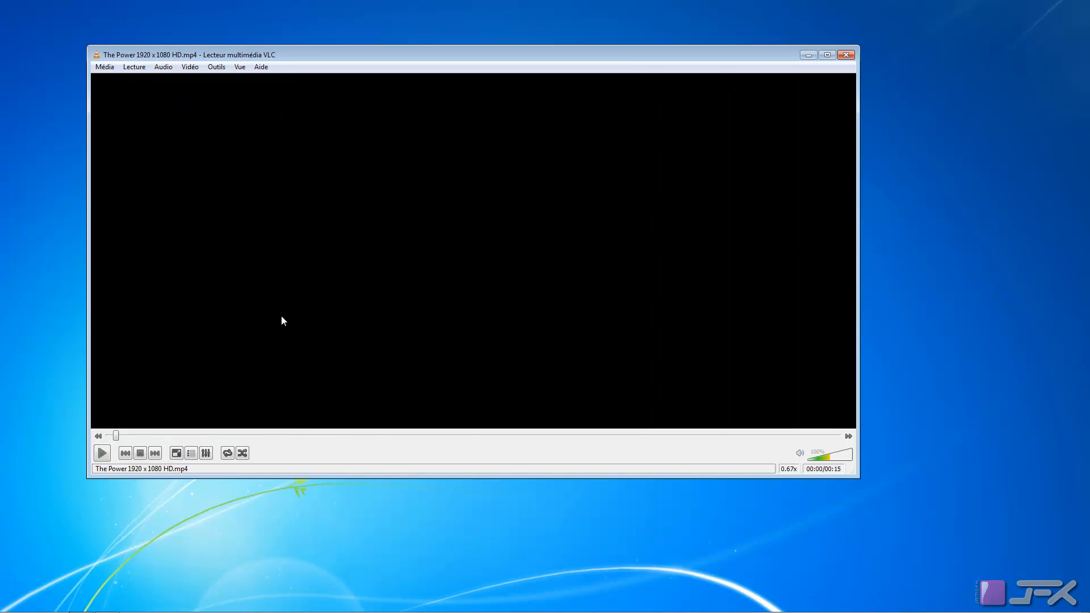
{"action": "key", "text": "space"}
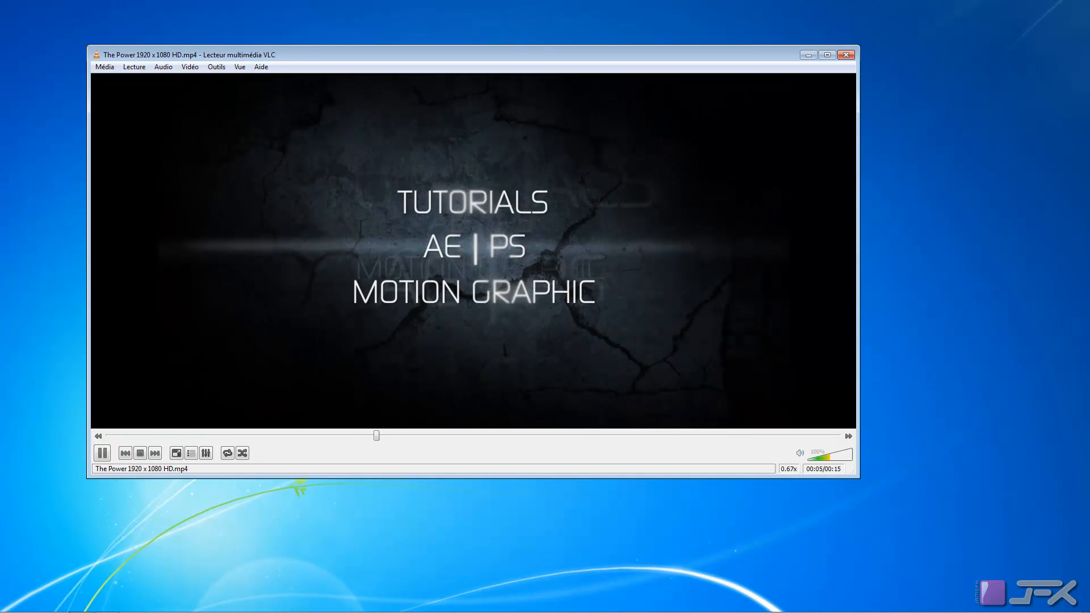
{"action": "key", "text": "space"}
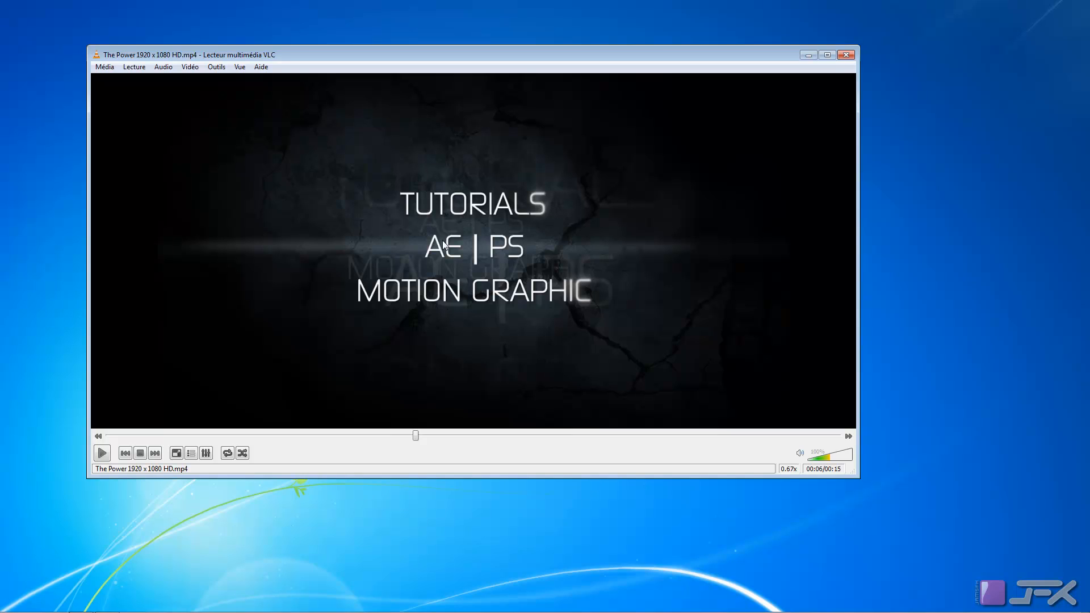
Raise the playback volume to 162%, jump the video to about 00:07 to view the next title, and close the player
{"action": "scroll", "coordinate": [404, 267], "scroll_direction": "up", "scroll_amount": 2}
{"action": "scroll", "coordinate": [404, 269], "scroll_direction": "up", "scroll_amount": 4}
{"action": "left_click_drag", "start_coordinate": [416, 435], "coordinate": [475, 435]}
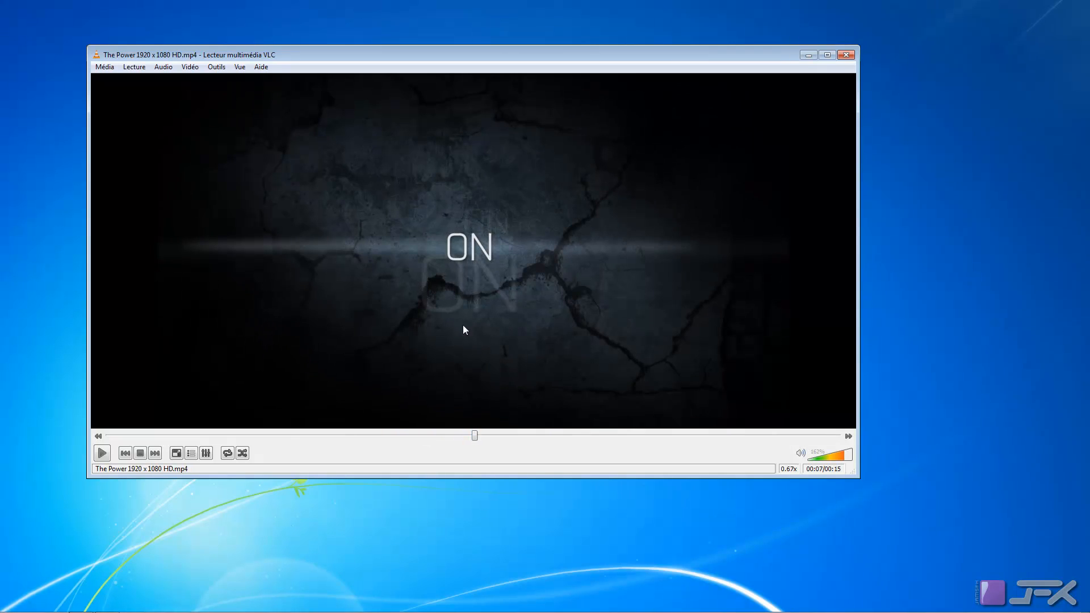
{"action": "left_click_drag", "start_coordinate": [484, 259], "coordinate": [482, 275]}
{"action": "left_click", "coordinate": [845, 56]}
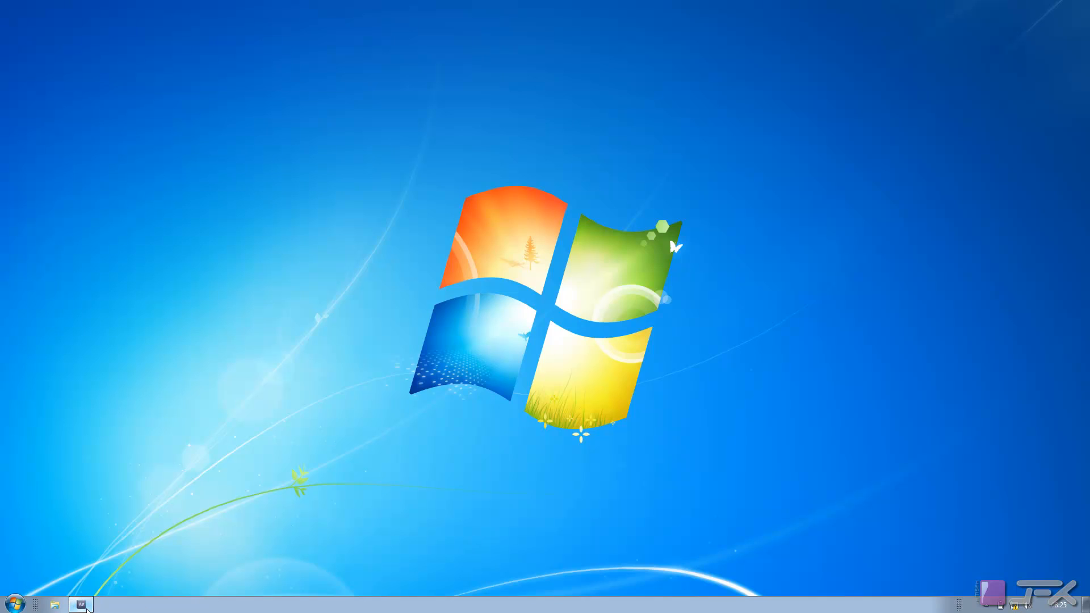
Switch to After Effects, create a 10-second composition with the HDV/HDTV 720 29,97 preset, and enlarge the composition viewing area
{"action": "left_click", "coordinate": [88, 609]}
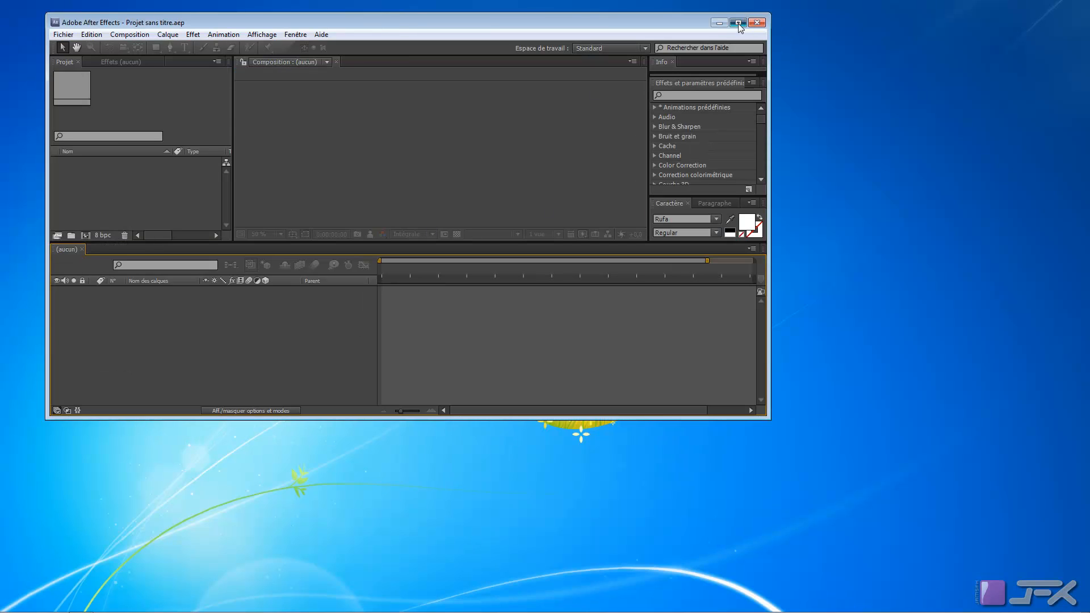
{"action": "left_click", "coordinate": [738, 23]}
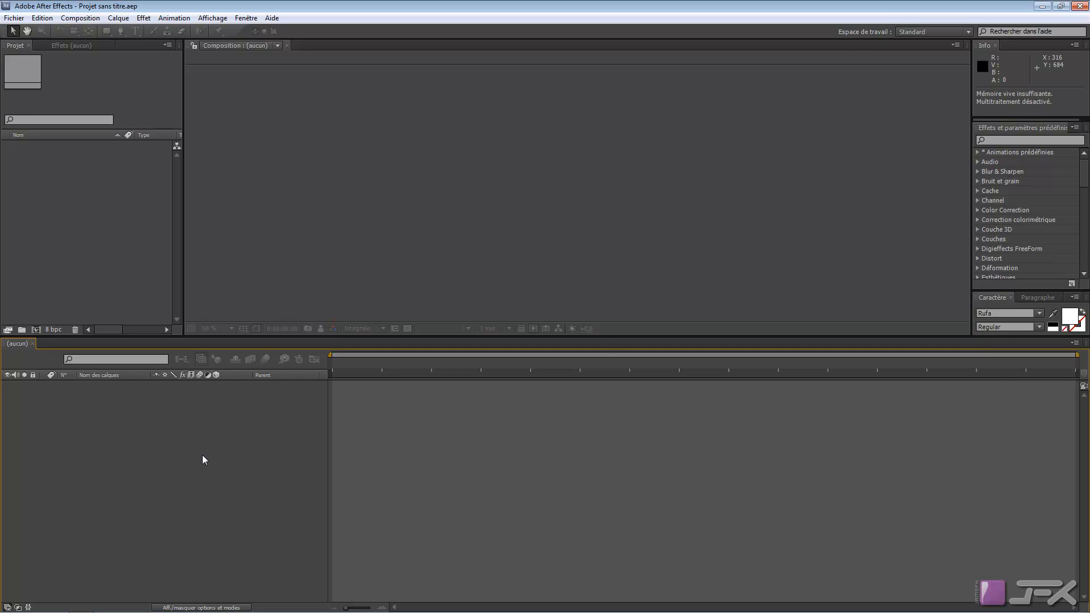
{"action": "key", "text": "ctrl+n"}
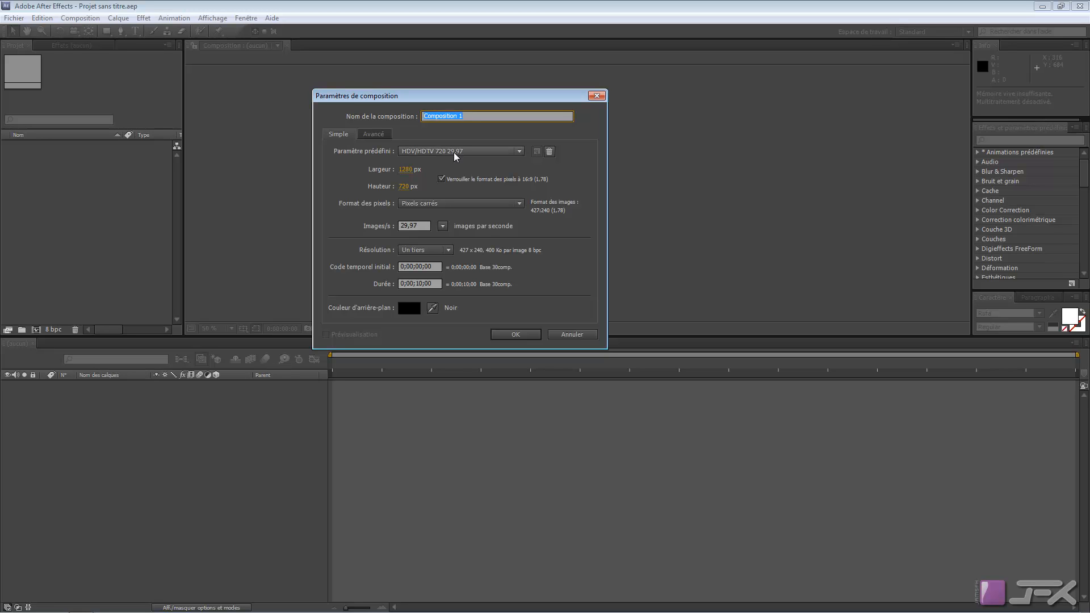
{"action": "key", "text": "Return"}
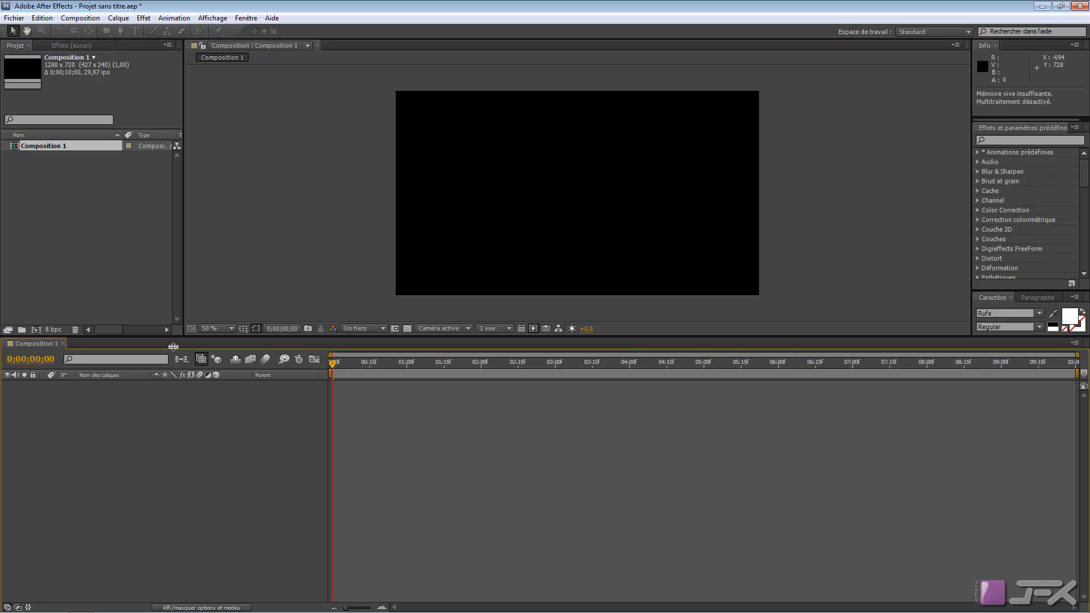
{"action": "left_click_drag", "start_coordinate": [172, 336], "coordinate": [172, 399]}
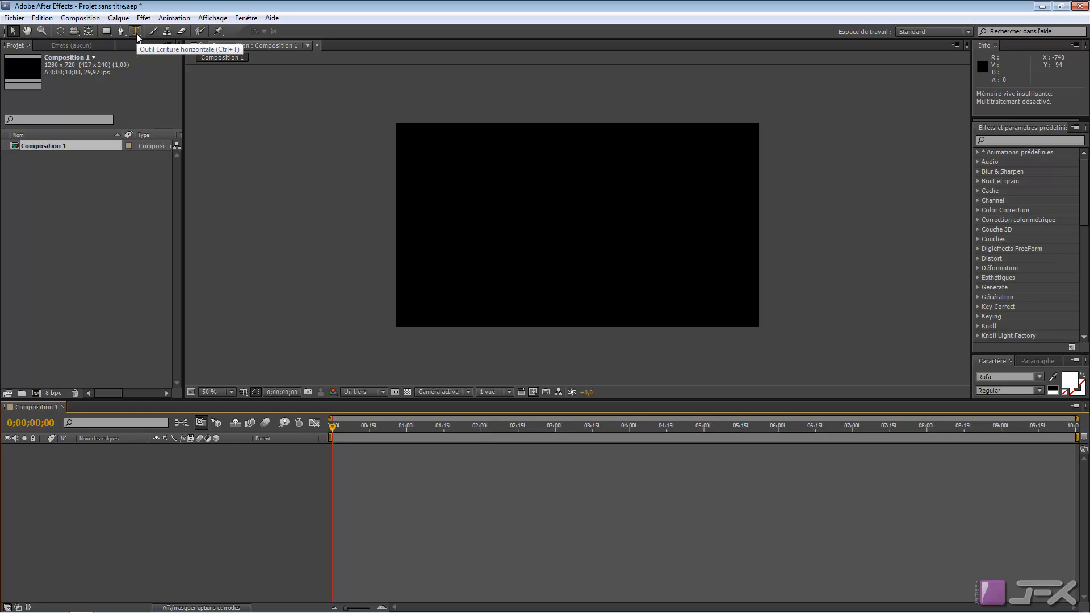
Add a horizontal text layer reading JFX in the middle of the composition
{"action": "left_click", "coordinate": [136, 32]}
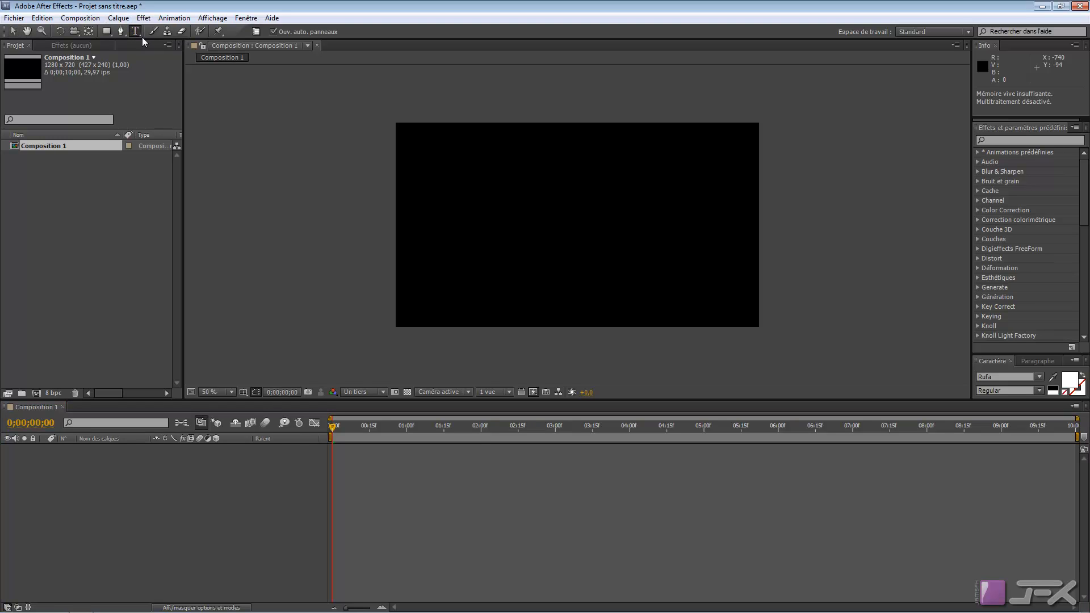
{"action": "left_click", "coordinate": [491, 224]}
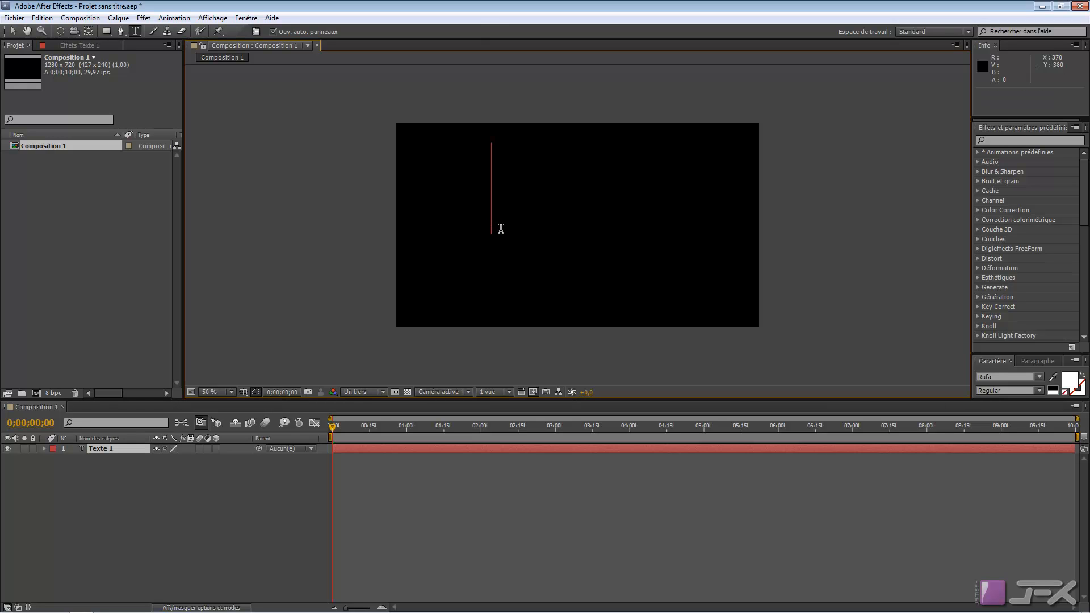
{"action": "type", "text": "JFX"}
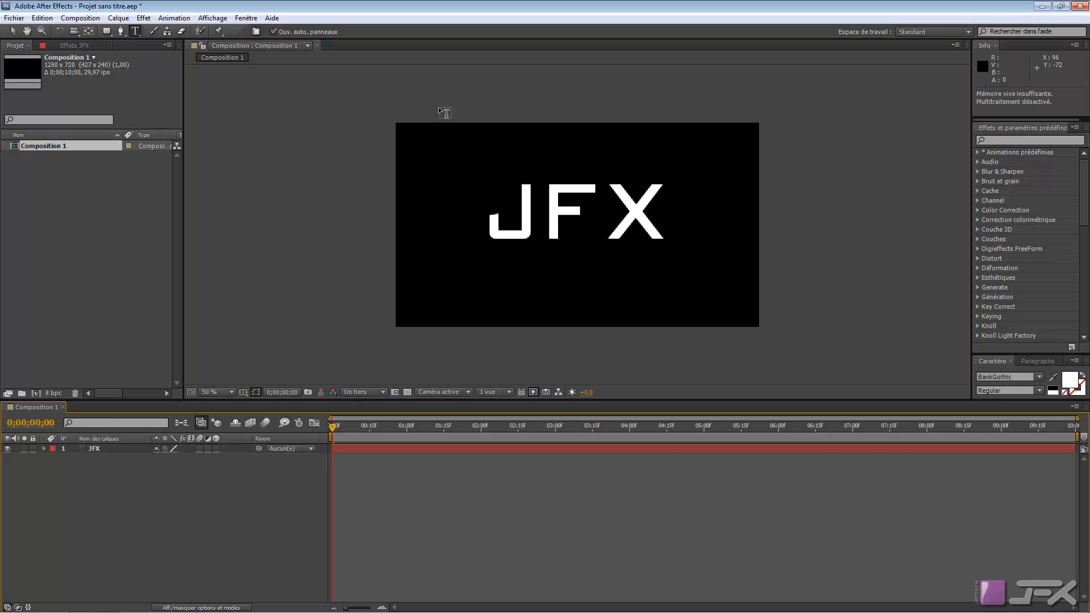
{"action": "left_click", "coordinate": [12, 30]}
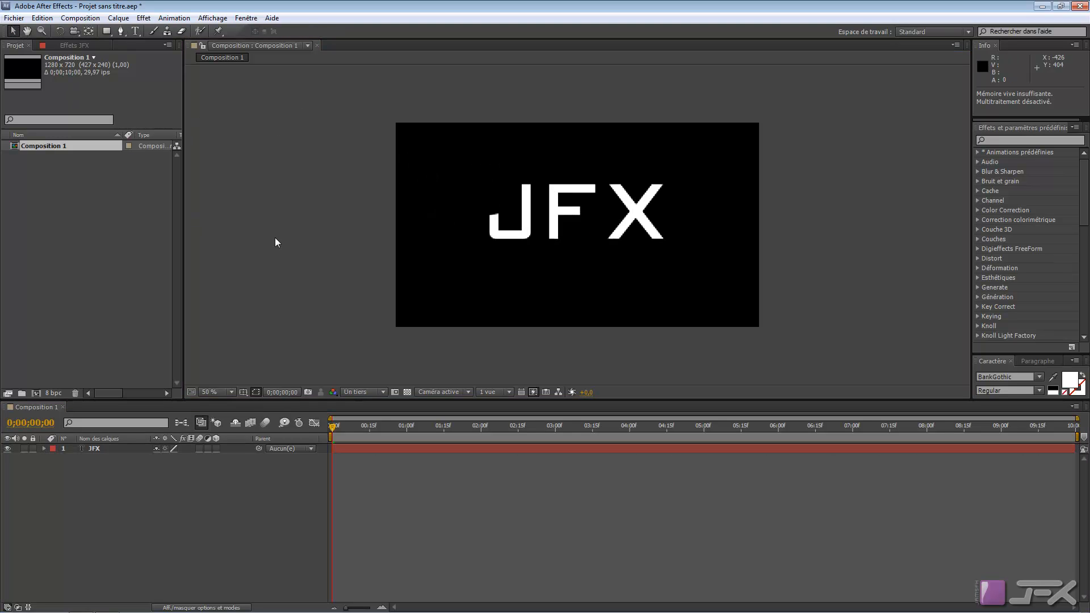
Move the JFX text to the upper middle of the frame, at about 630, 286, and scale it to 66%
{"action": "left_click_drag", "start_coordinate": [554, 219], "coordinate": [555, 229]}
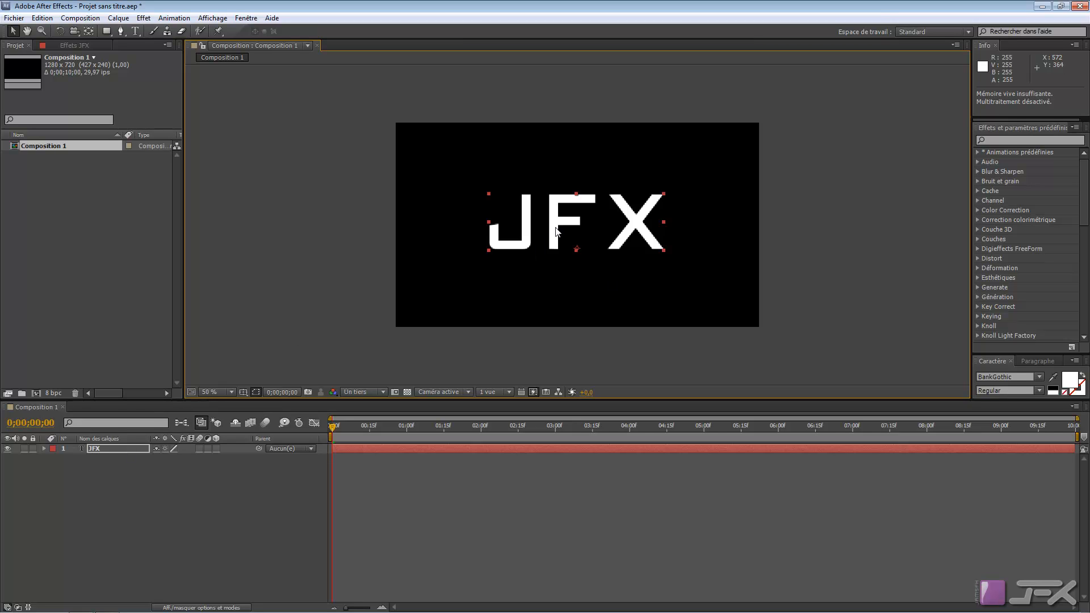
{"action": "left_click_drag", "start_coordinate": [551, 221], "coordinate": [548, 176]}
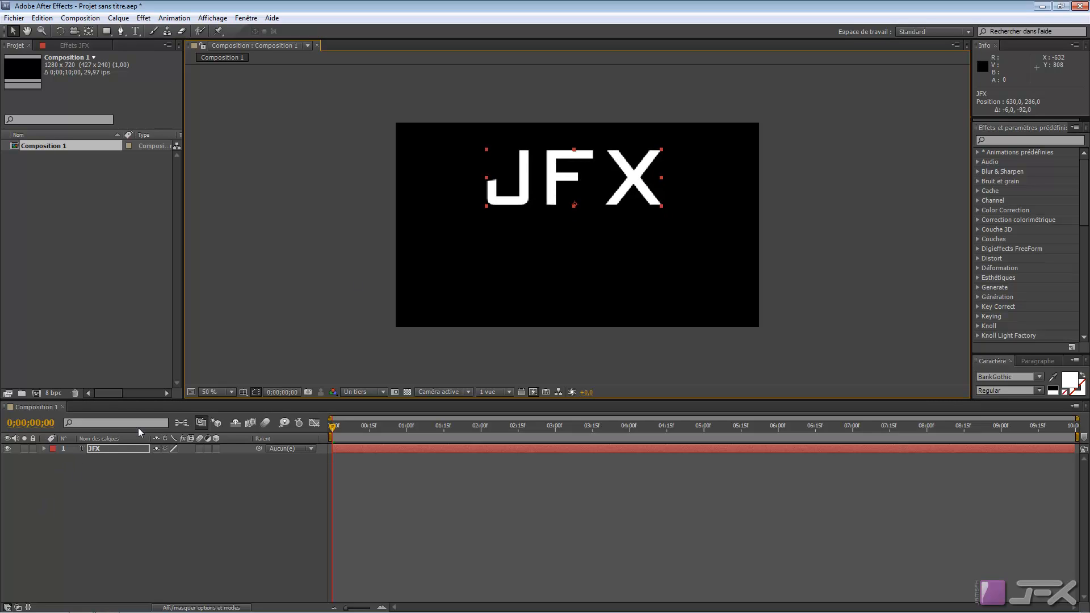
{"action": "left_click", "coordinate": [136, 450]}
{"action": "key", "text": "s"}
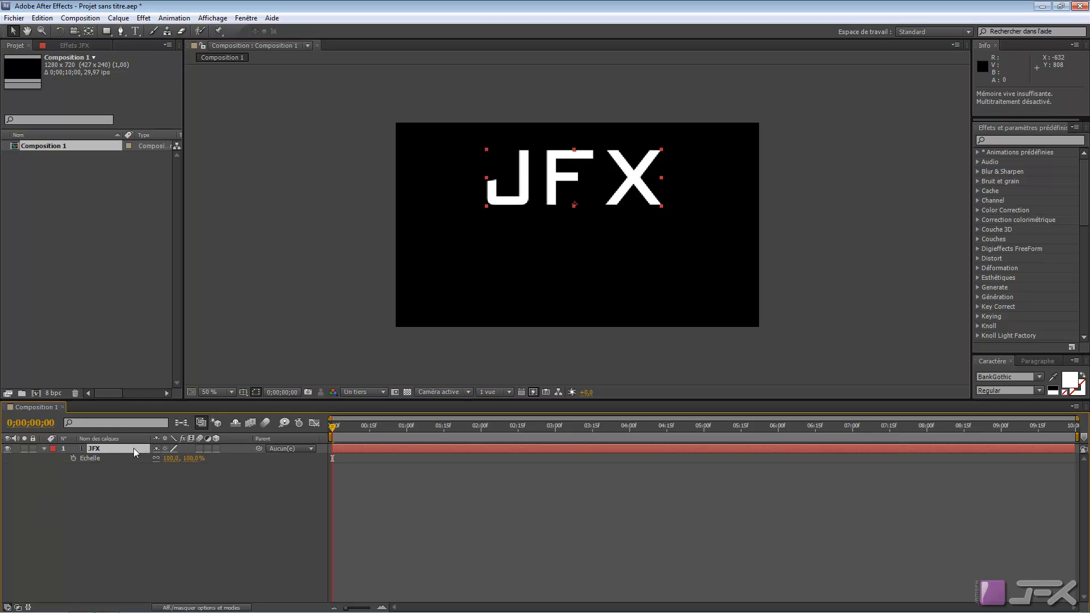
{"action": "left_click_drag", "start_coordinate": [195, 458], "coordinate": [175, 461]}
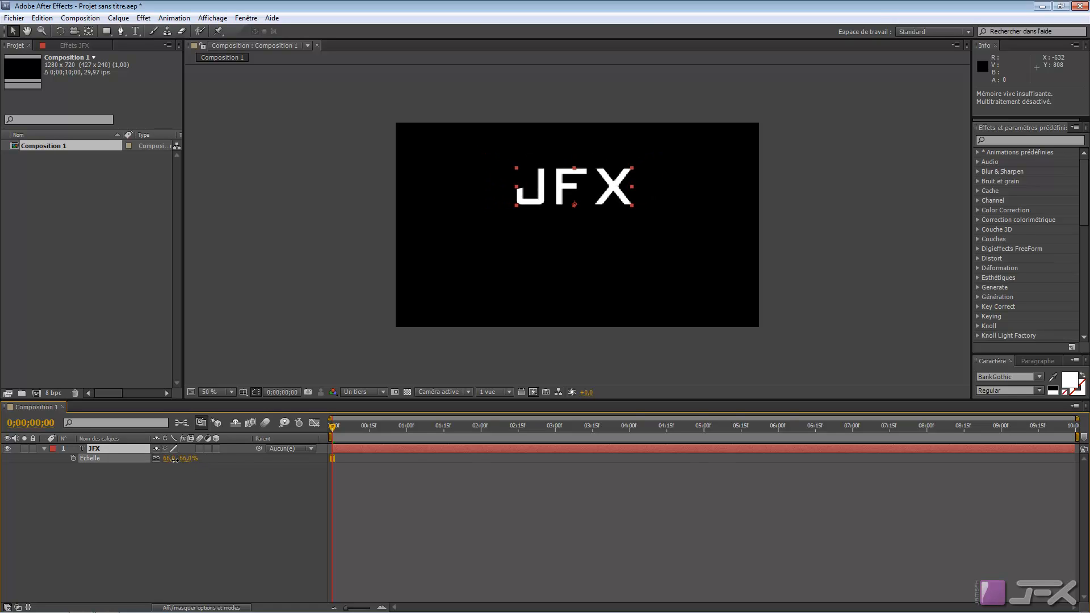
Duplicate the JFX layer, place the copy beneath the original in the layer stack, and set its vertical position to 437
{"action": "left_click", "coordinate": [115, 451]}
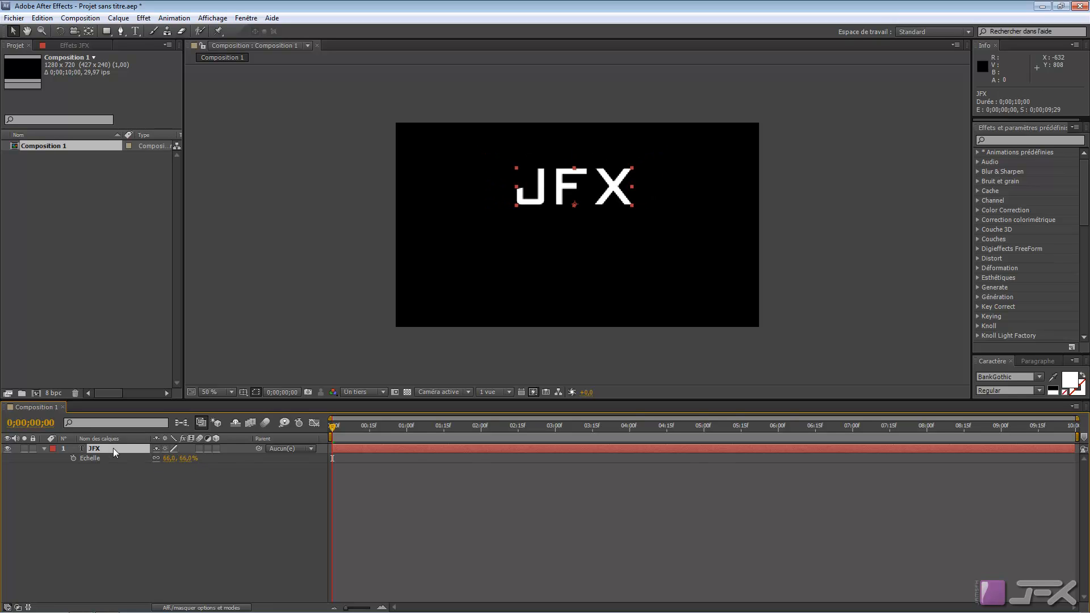
{"action": "key", "text": "p"}
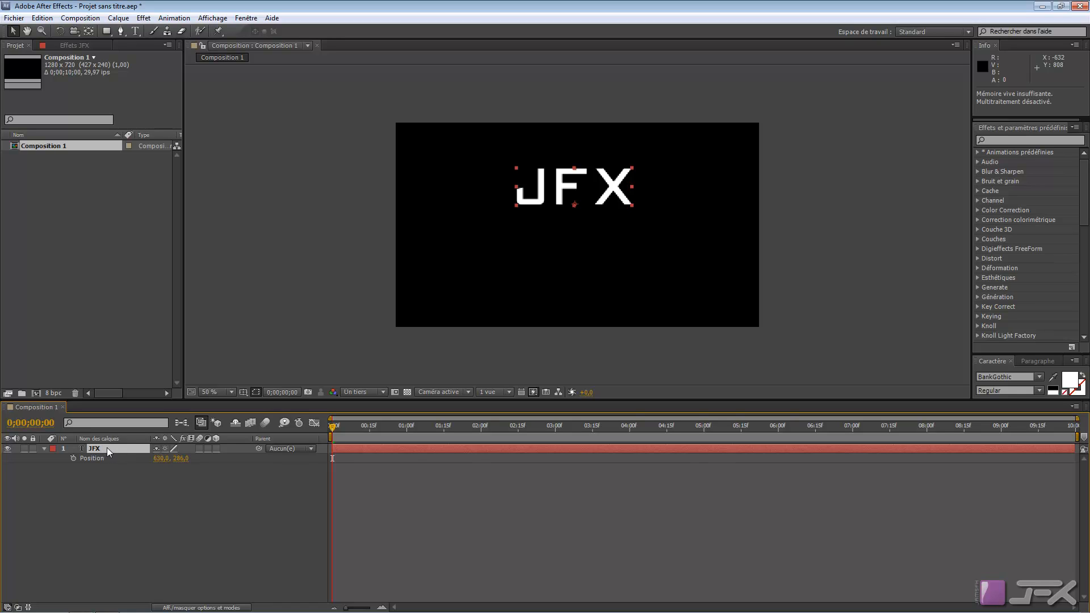
{"action": "key", "text": "ctrl+d"}
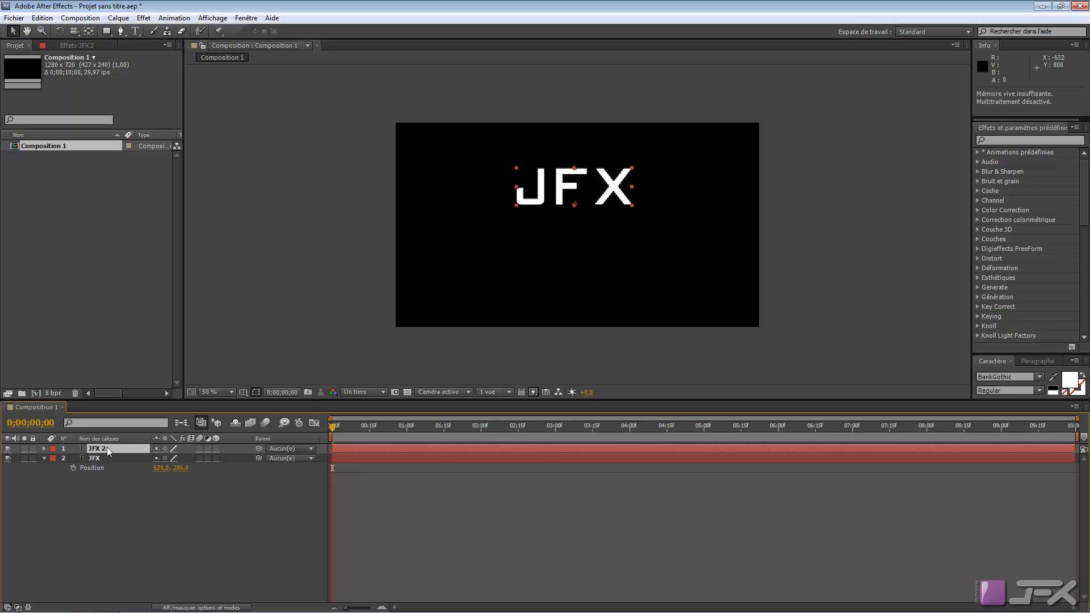
{"action": "left_click_drag", "start_coordinate": [108, 452], "coordinate": [114, 483]}
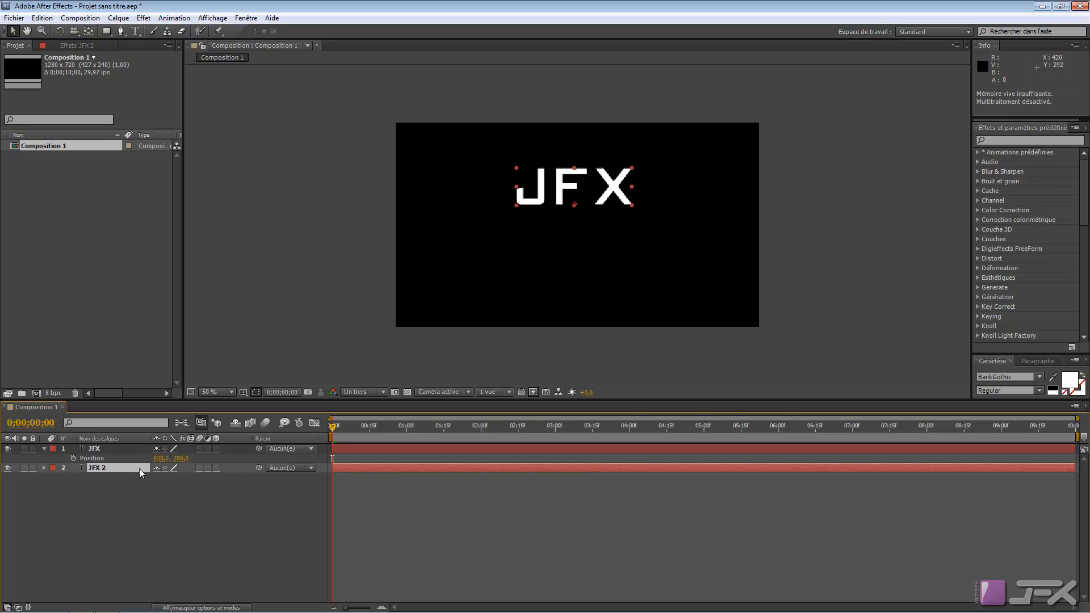
{"action": "key", "text": "p"}
{"action": "left_click_drag", "start_coordinate": [181, 477], "coordinate": [265, 477]}
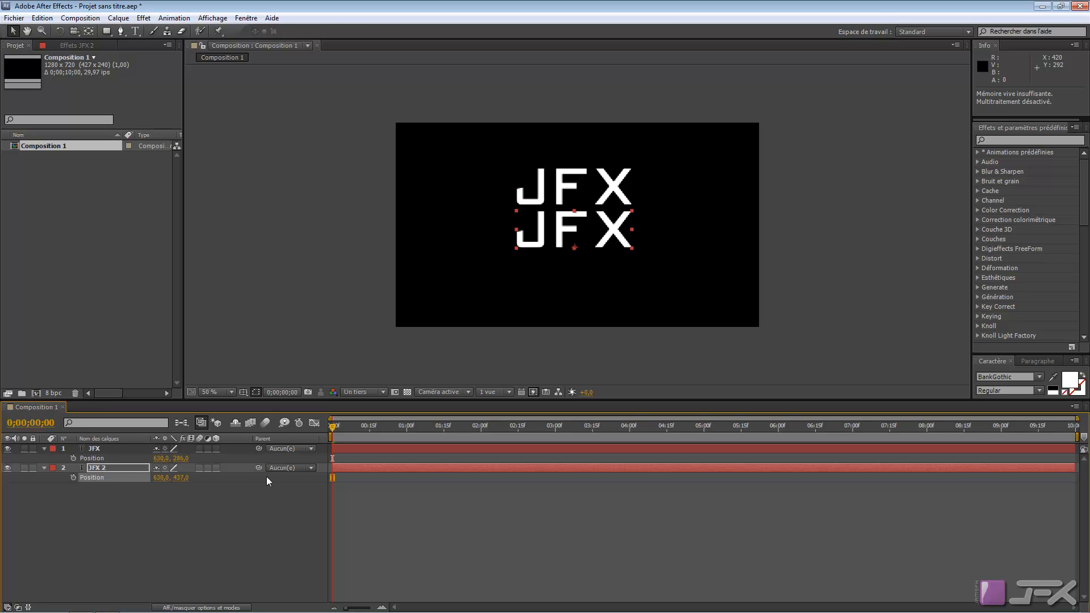
Duplicate the JFX 2 layer, place the copy at the end of the layer stack, and set its vertical position to 587
{"action": "left_click", "coordinate": [100, 467]}
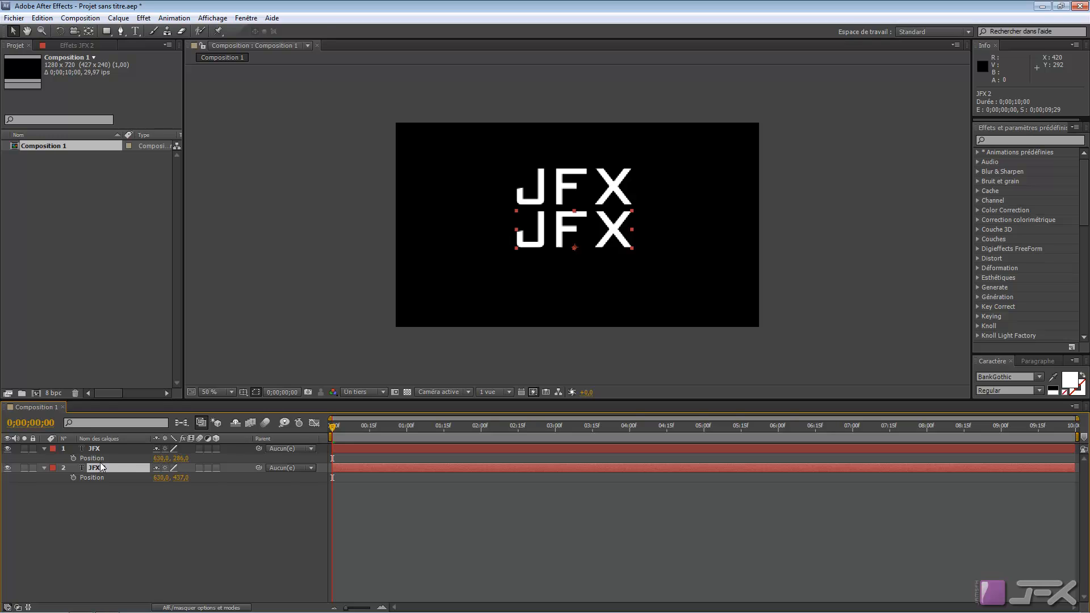
{"action": "key", "text": "ctrl+d"}
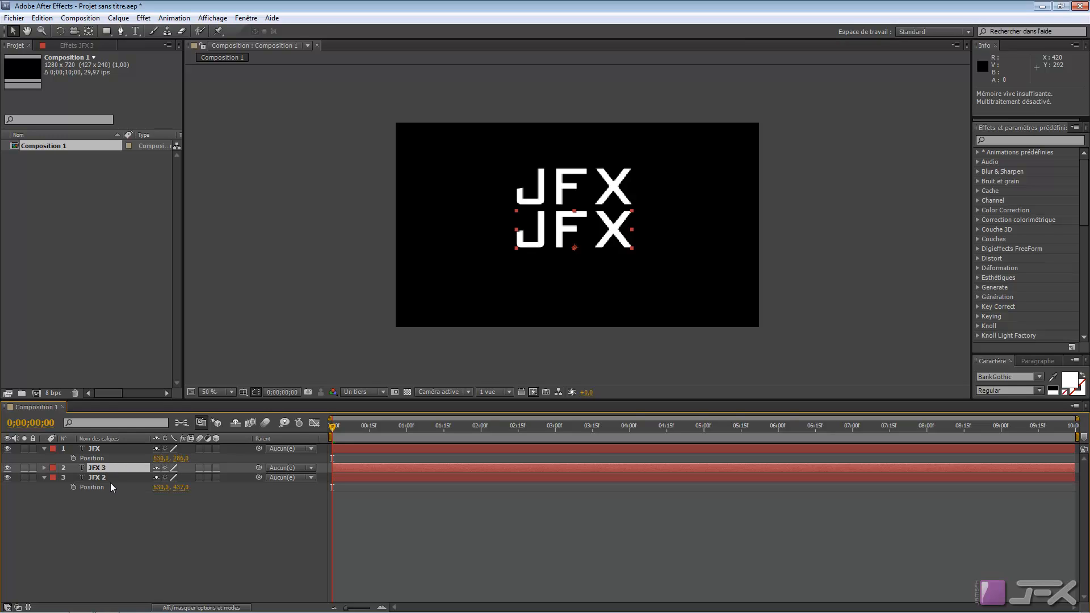
{"action": "left_click_drag", "start_coordinate": [96, 468], "coordinate": [112, 499]}
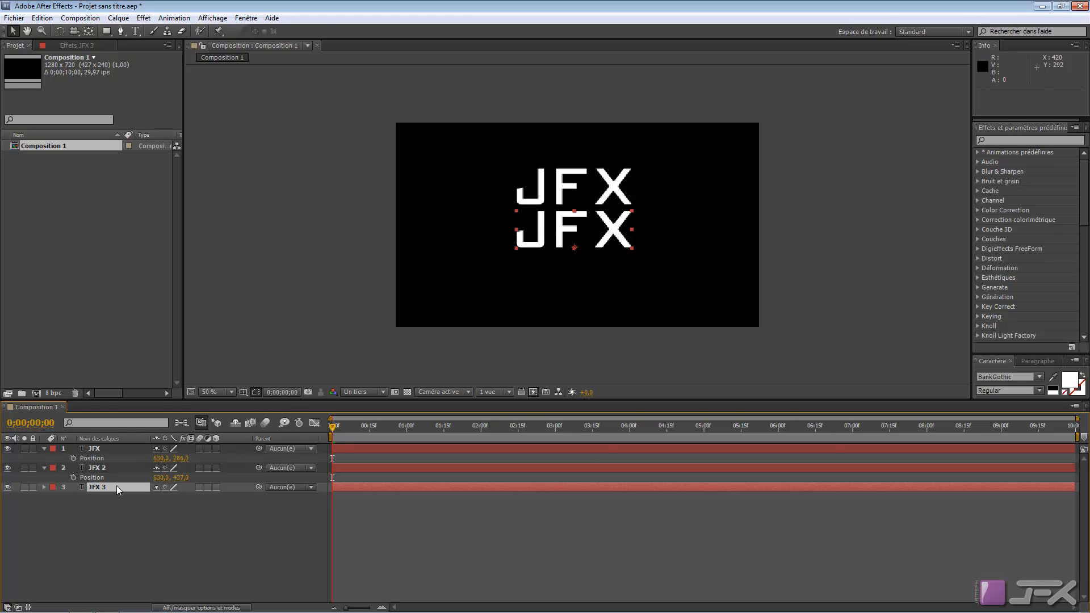
{"action": "key", "text": "p"}
{"action": "left_click_drag", "start_coordinate": [181, 497], "coordinate": [260, 498]}
{"action": "left_click_drag", "start_coordinate": [260, 497], "coordinate": [269, 495]}
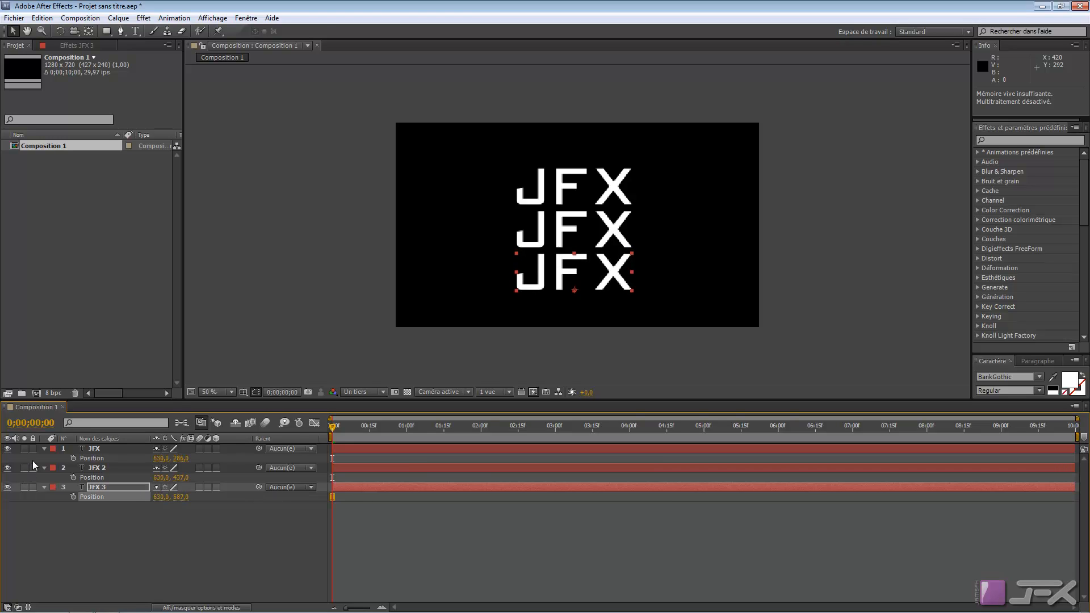
Replace the text of the uppermost JFX layer with MAF
{"action": "double_click", "coordinate": [129, 450]}
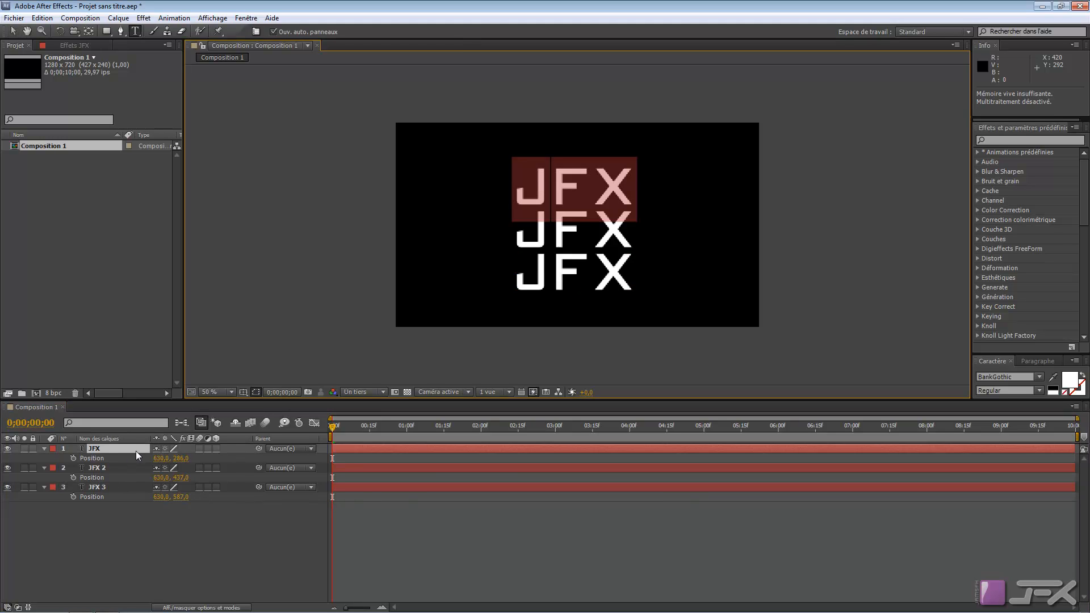
{"action": "type", "text": "MAF"}
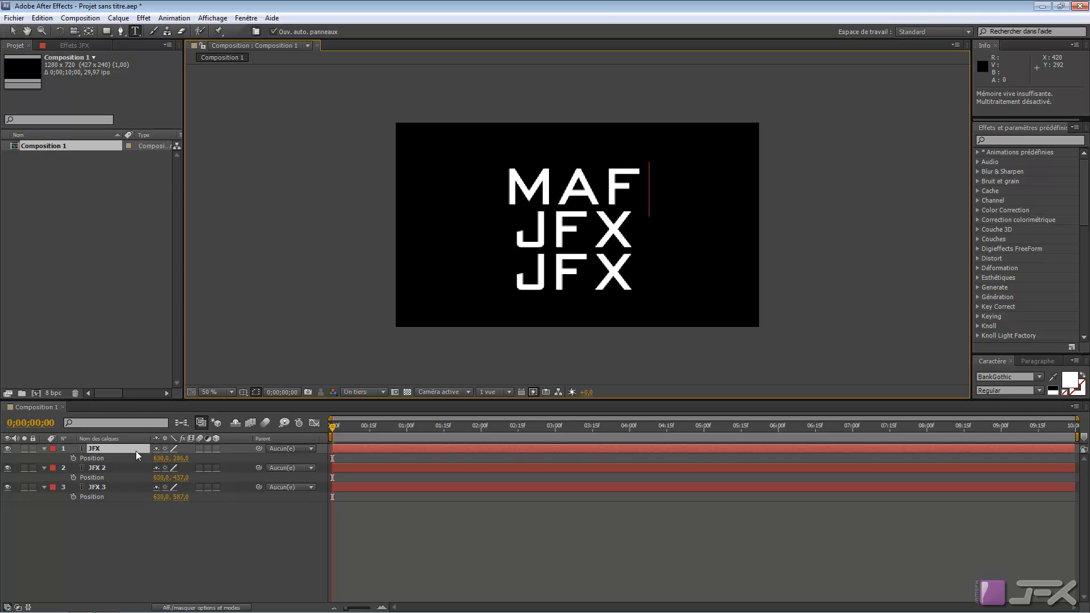
{"action": "left_click", "coordinate": [143, 535]}
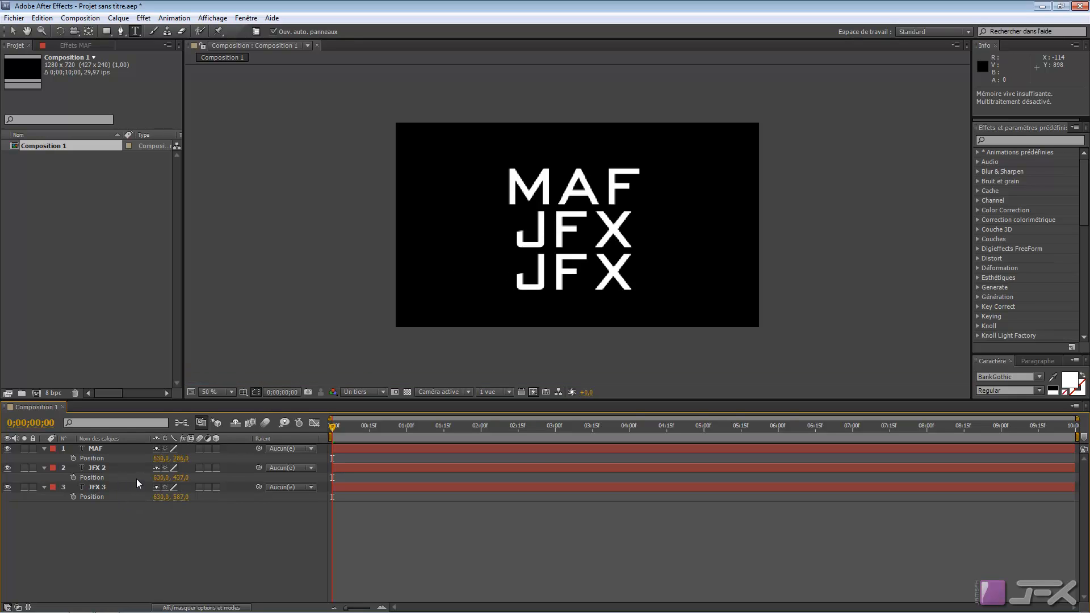
Expand the MAF layer's text properties to expose its source text
{"action": "left_click", "coordinate": [102, 448]}
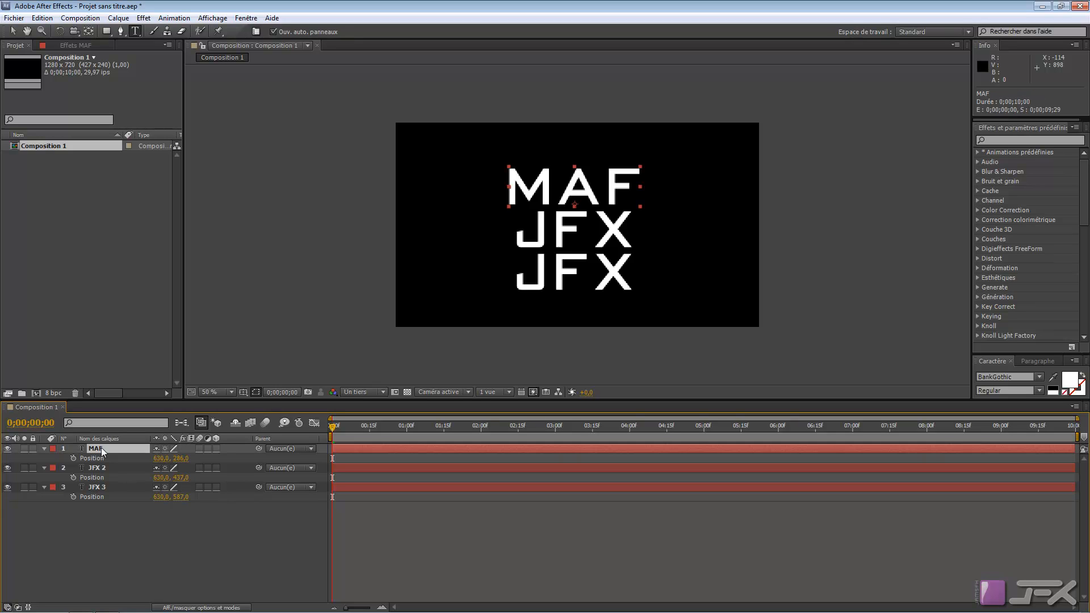
{"action": "left_click", "coordinate": [44, 448]}
{"action": "left_click", "coordinate": [45, 449]}
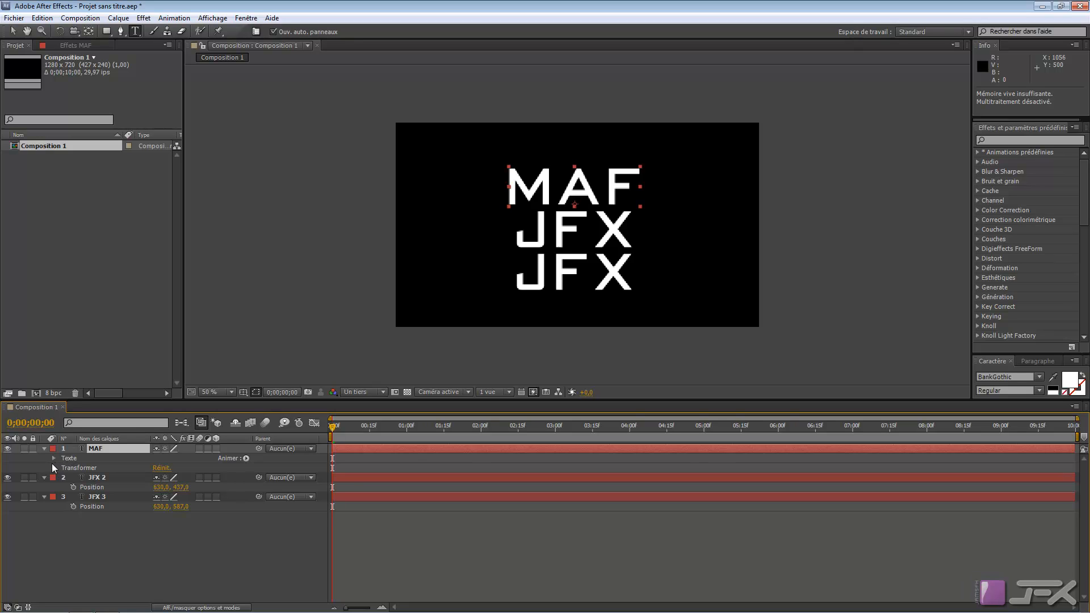
{"action": "left_click", "coordinate": [54, 458]}
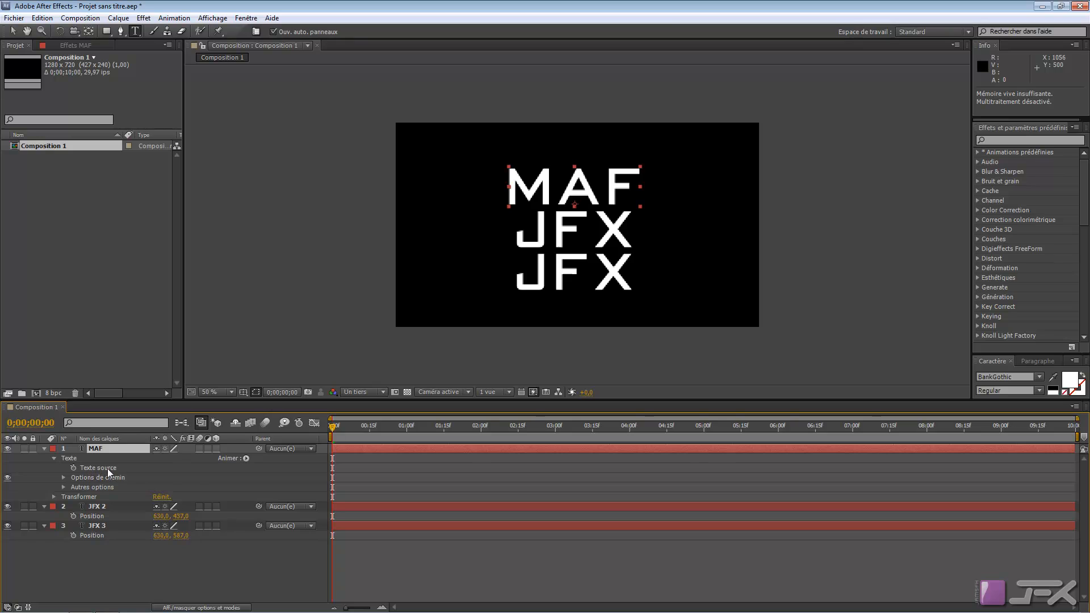
Expand the JFX 2 and JFX 3 layers to their main property groups, keeping both transform groups collapsed
{"action": "left_click", "coordinate": [94, 507]}
{"action": "left_click", "coordinate": [99, 526], "text": "ctrl"}
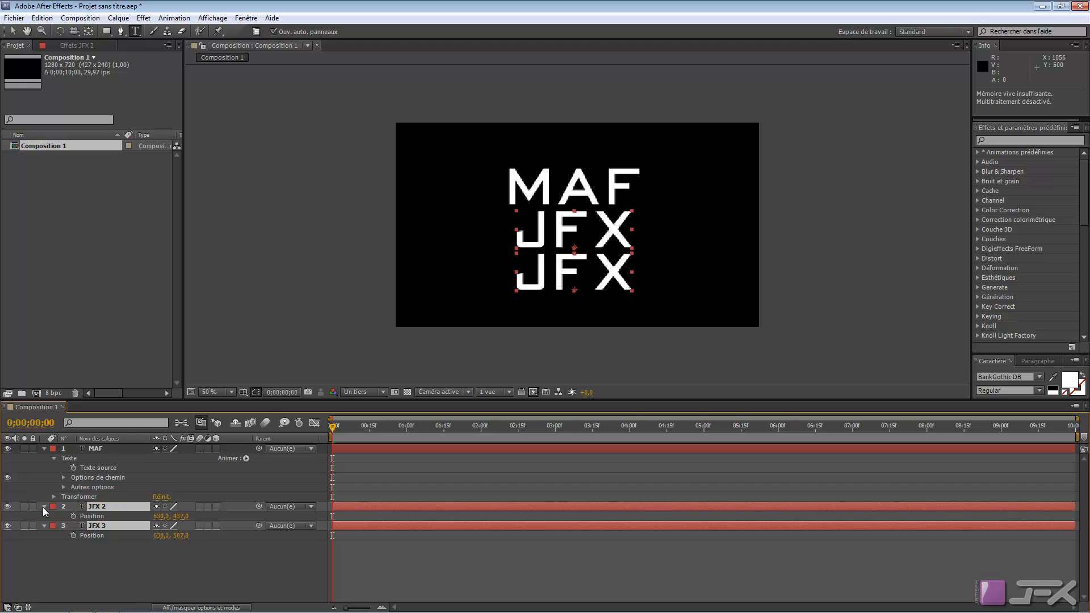
{"action": "left_click", "coordinate": [44, 506]}
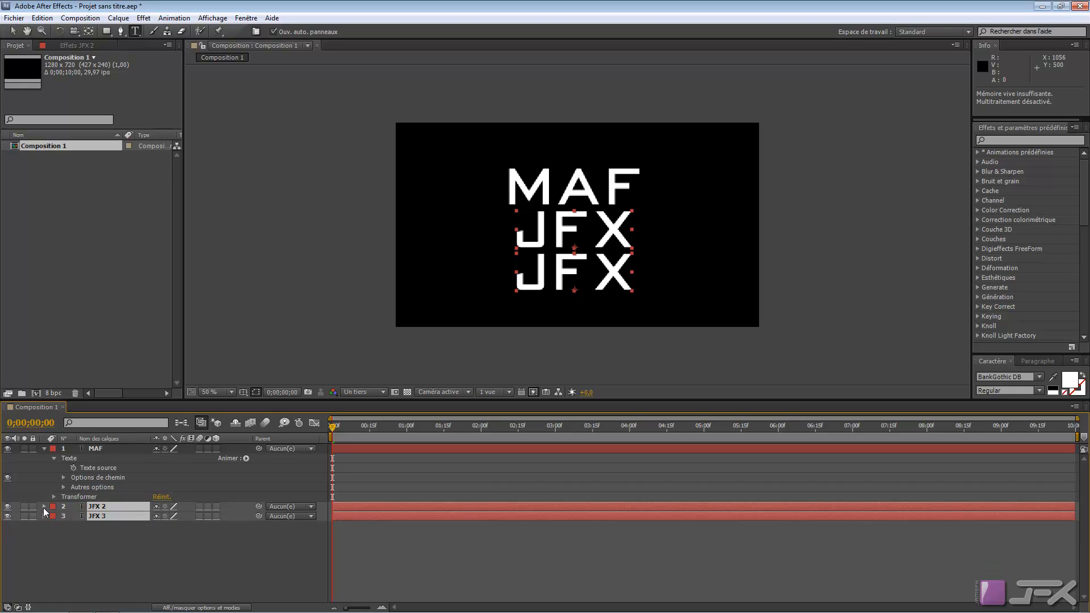
{"action": "left_click", "coordinate": [44, 507]}
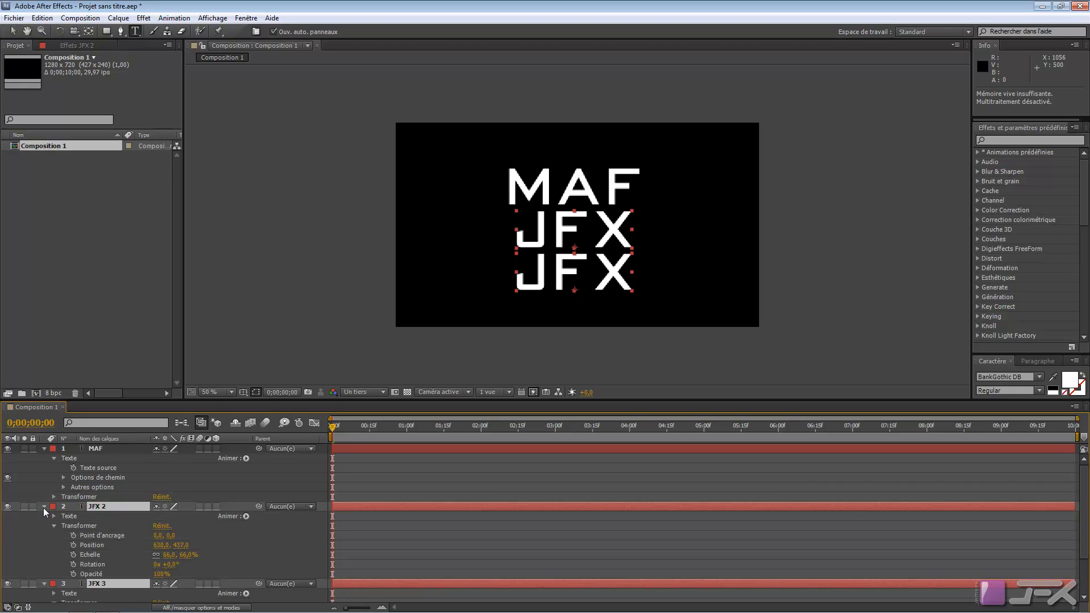
{"action": "left_click", "coordinate": [55, 527]}
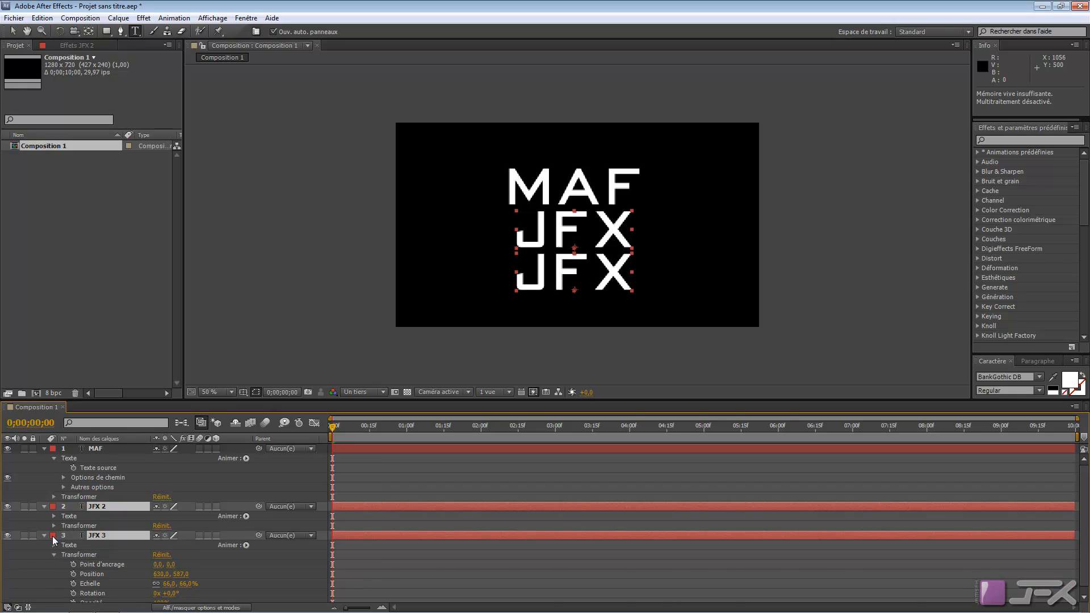
{"action": "left_click", "coordinate": [54, 555]}
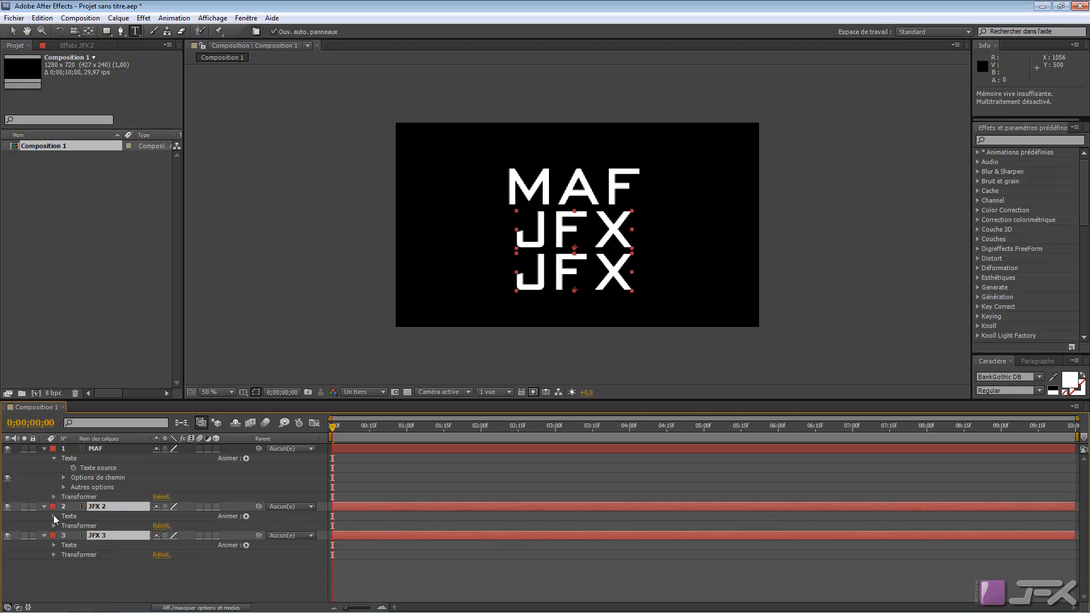
Link the JFX 2 layer's source text to the MAF layer's source text with an expression, and collapse JFX 2
{"action": "left_click", "coordinate": [54, 515]}
{"action": "left_click", "coordinate": [96, 526]}
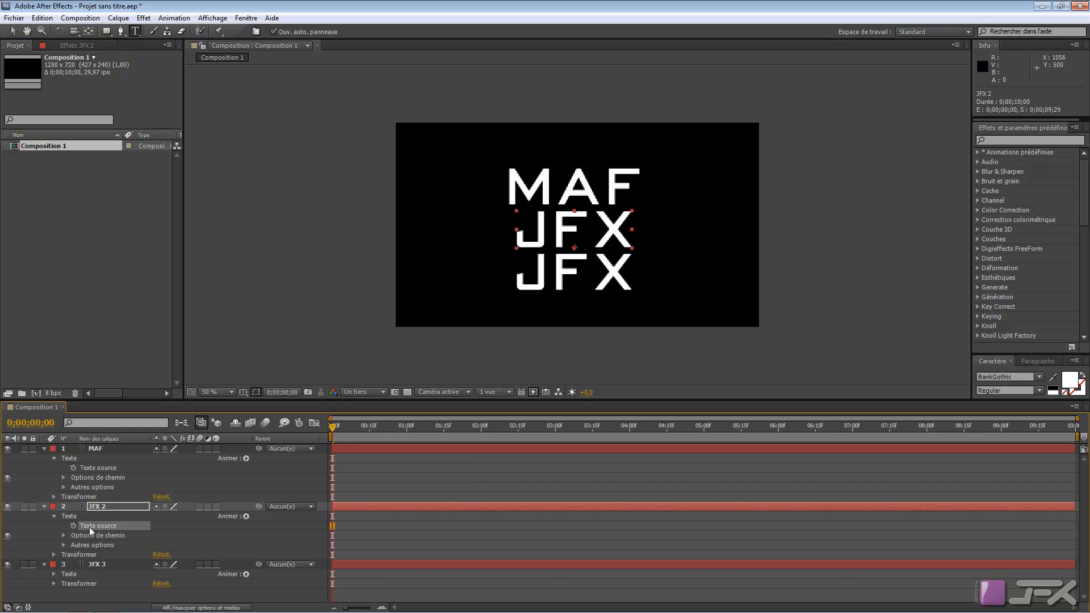
{"action": "left_click", "coordinate": [73, 527], "text": "alt"}
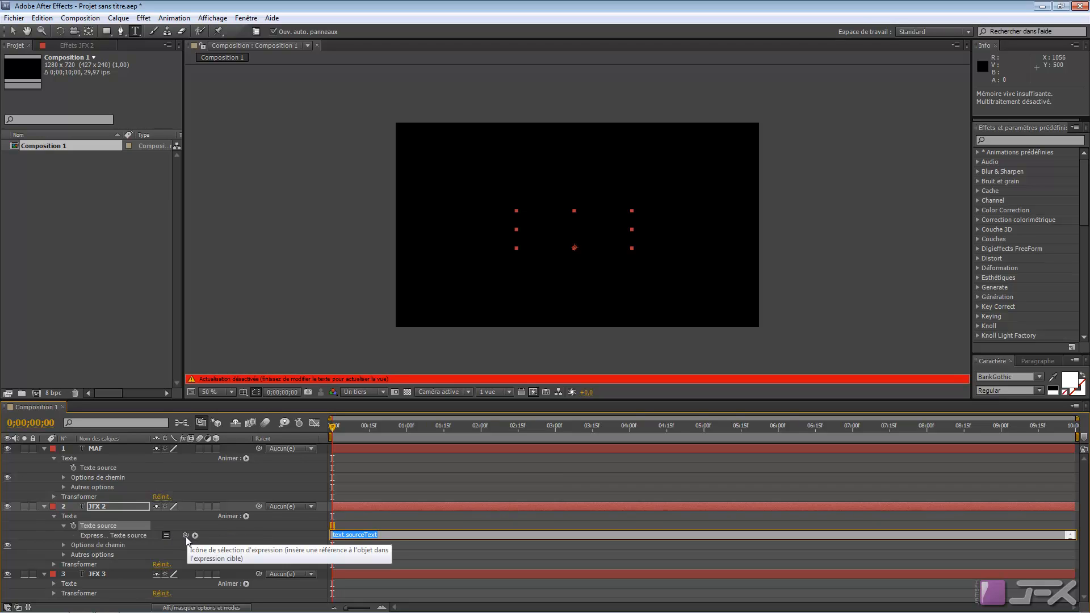
{"action": "left_click_drag", "start_coordinate": [186, 537], "coordinate": [98, 467]}
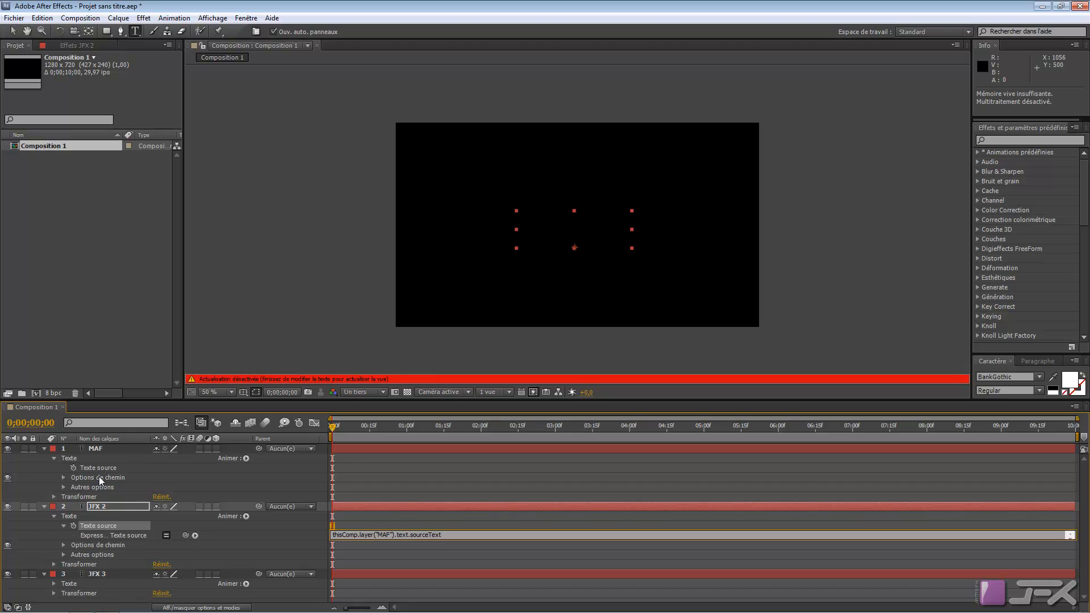
{"action": "left_click", "coordinate": [44, 506]}
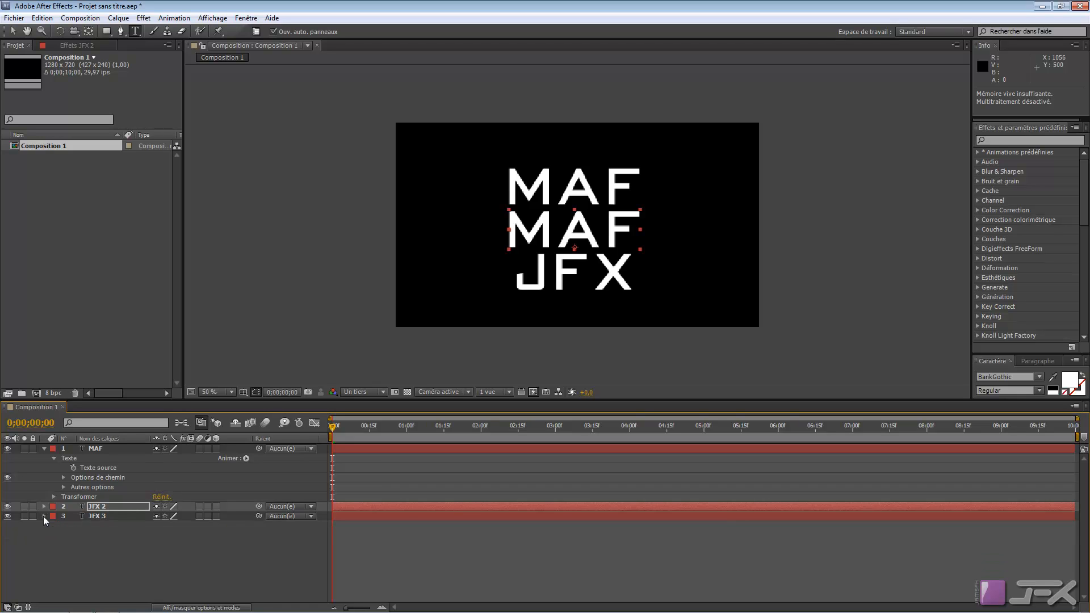
Link the JFX 3 layer's source text to the MAF layer's source text with an expression, and collapse the expanded properties
{"action": "left_click", "coordinate": [54, 526]}
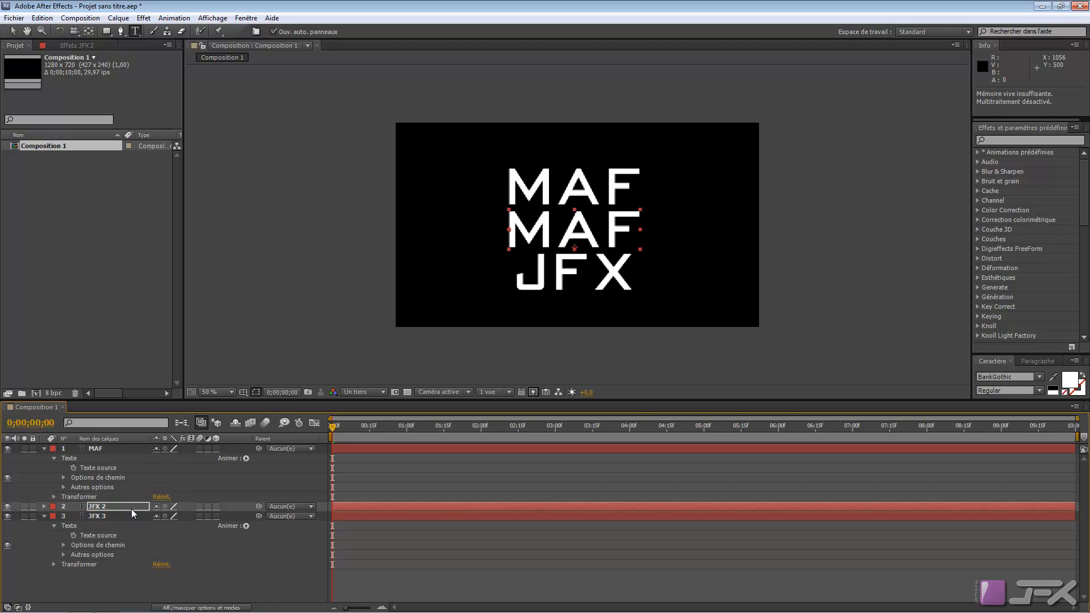
{"action": "left_click", "coordinate": [97, 537]}
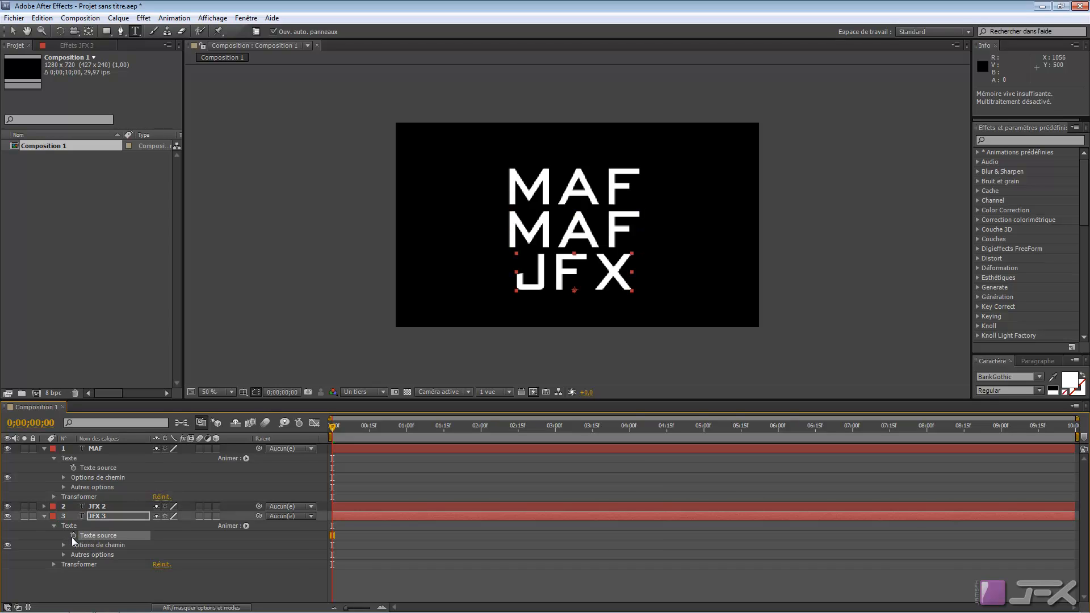
{"action": "left_click", "coordinate": [72, 536], "text": "alt"}
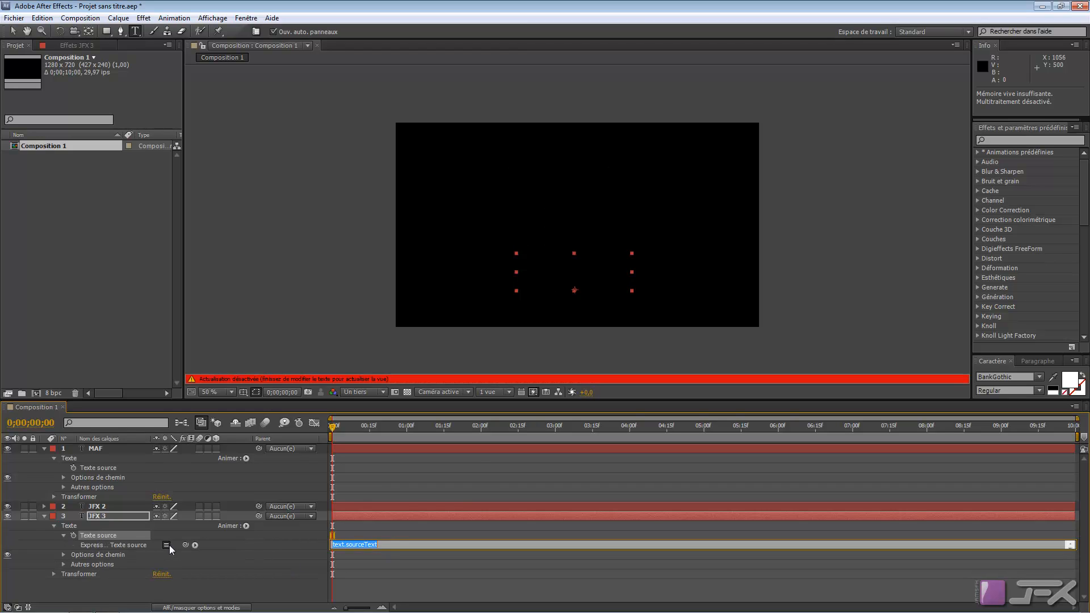
{"action": "mouse_move", "coordinate": [186, 546]}
{"action": "left_mouse_down"}
{"action": "mouse_move", "coordinate": [80, 481]}
{"action": "mouse_move", "coordinate": [78, 467]}
{"action": "mouse_move", "coordinate": [97, 469]}
{"action": "left_mouse_up"}
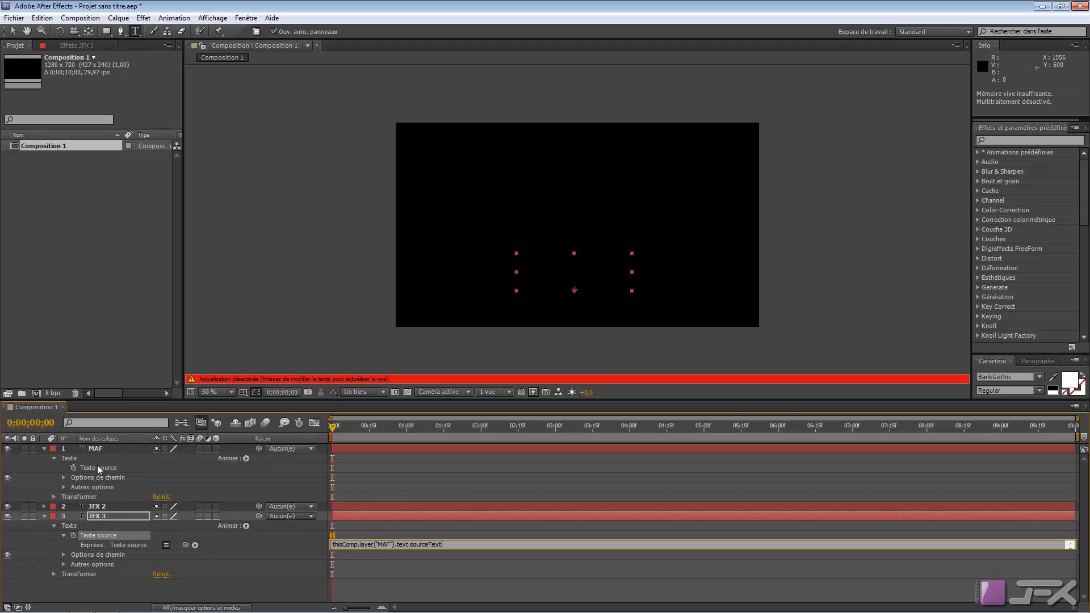
{"action": "left_click", "coordinate": [53, 526]}
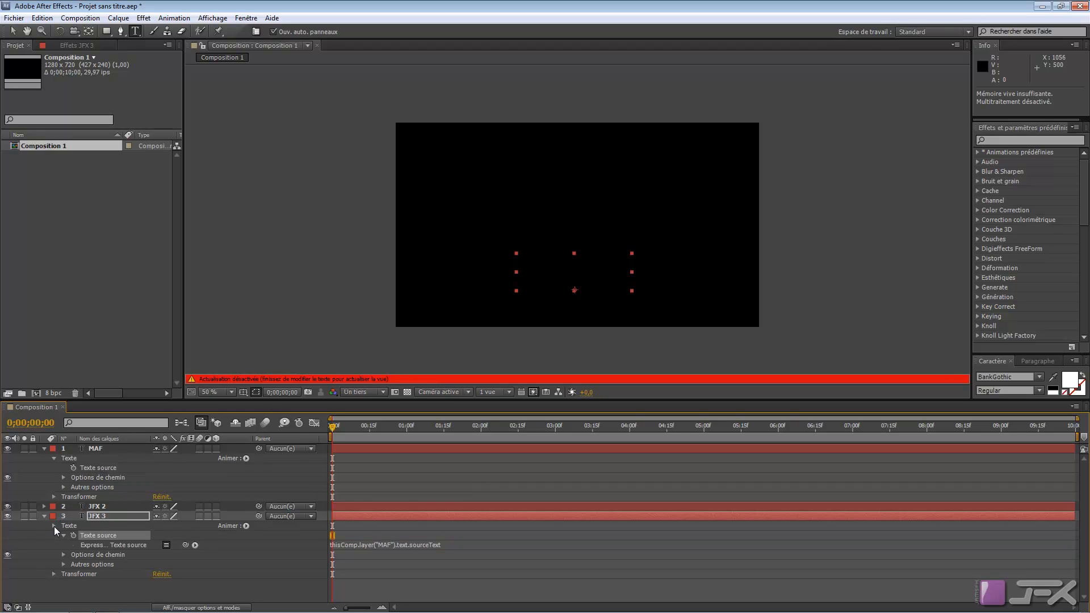
{"action": "left_click", "coordinate": [44, 448]}
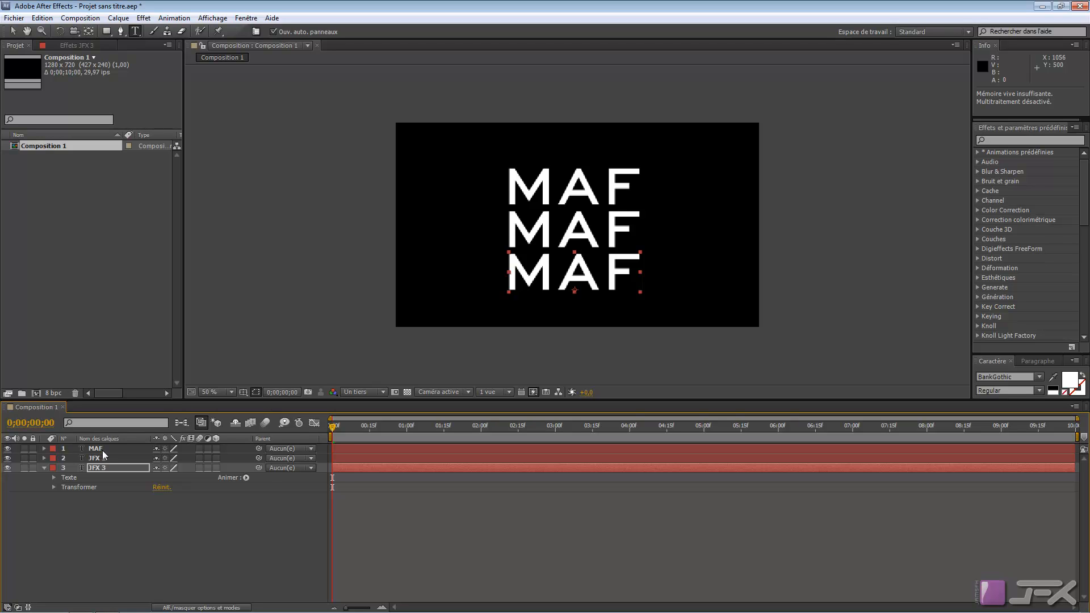
Replace the text of the MAF layer with NBA and deselect the layer
{"action": "left_click", "coordinate": [102, 451]}
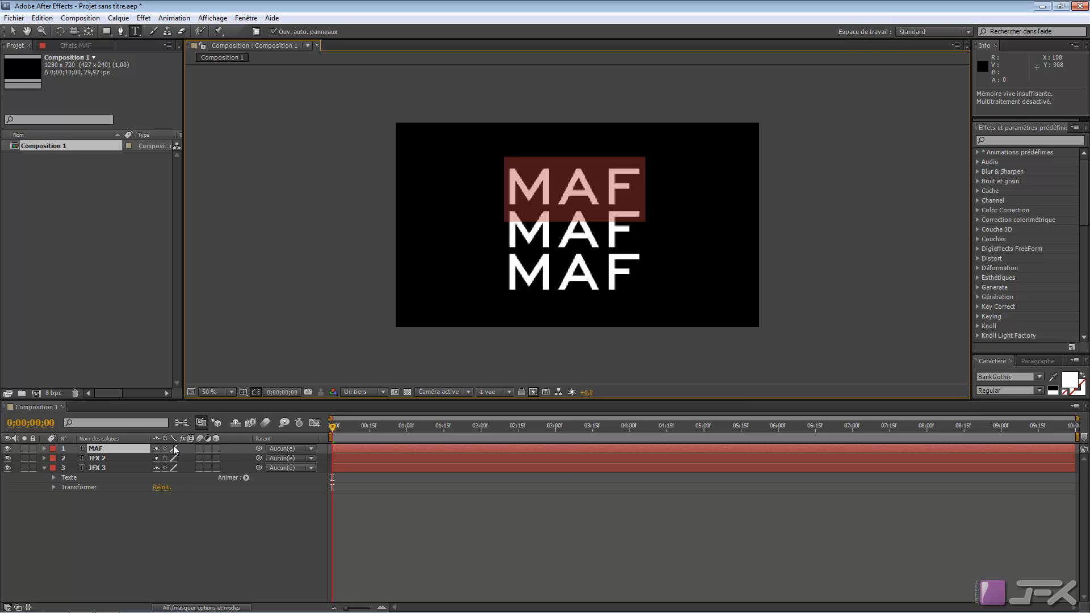
{"action": "type", "text": "N"}
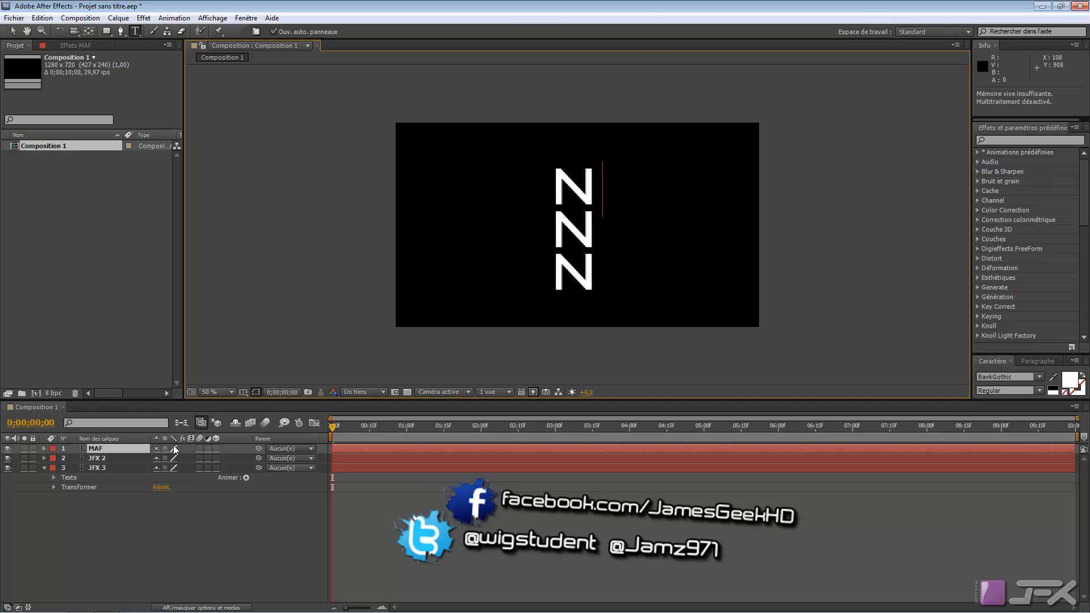
{"action": "type", "text": "BA"}
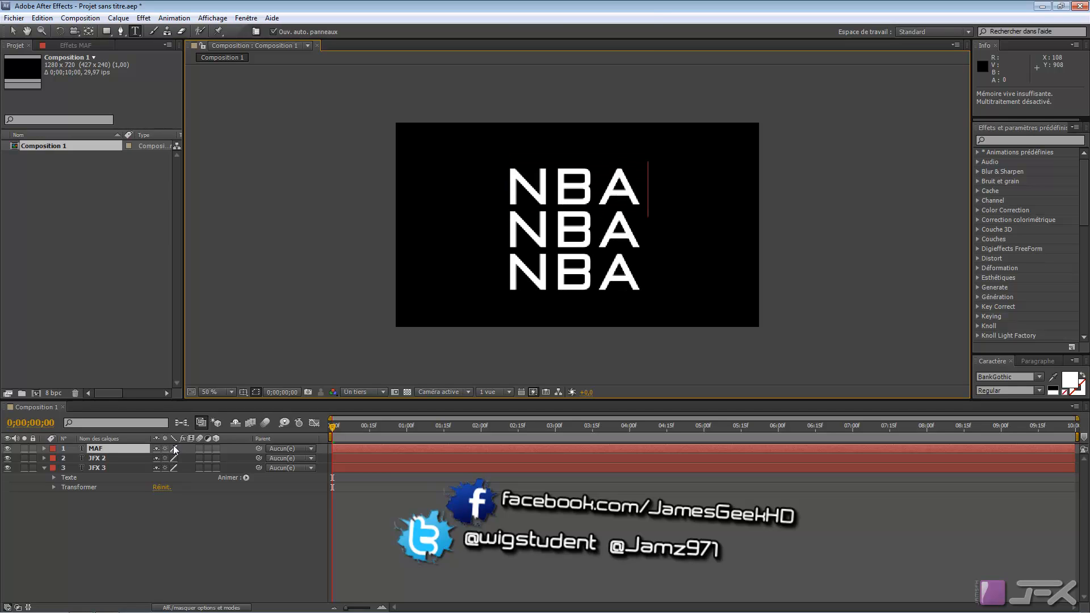
{"action": "left_click", "coordinate": [133, 533]}
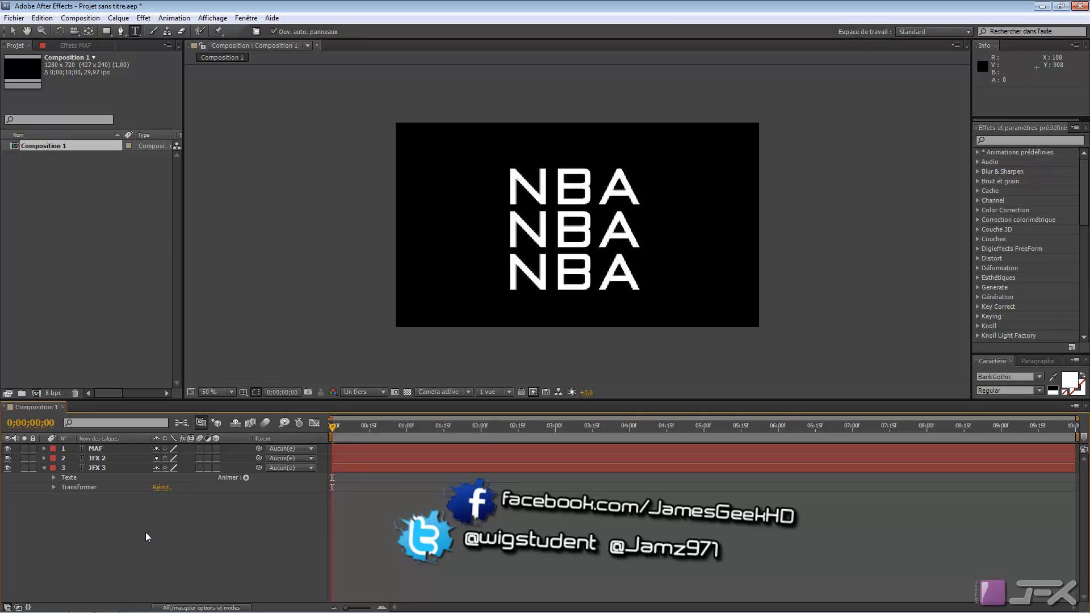